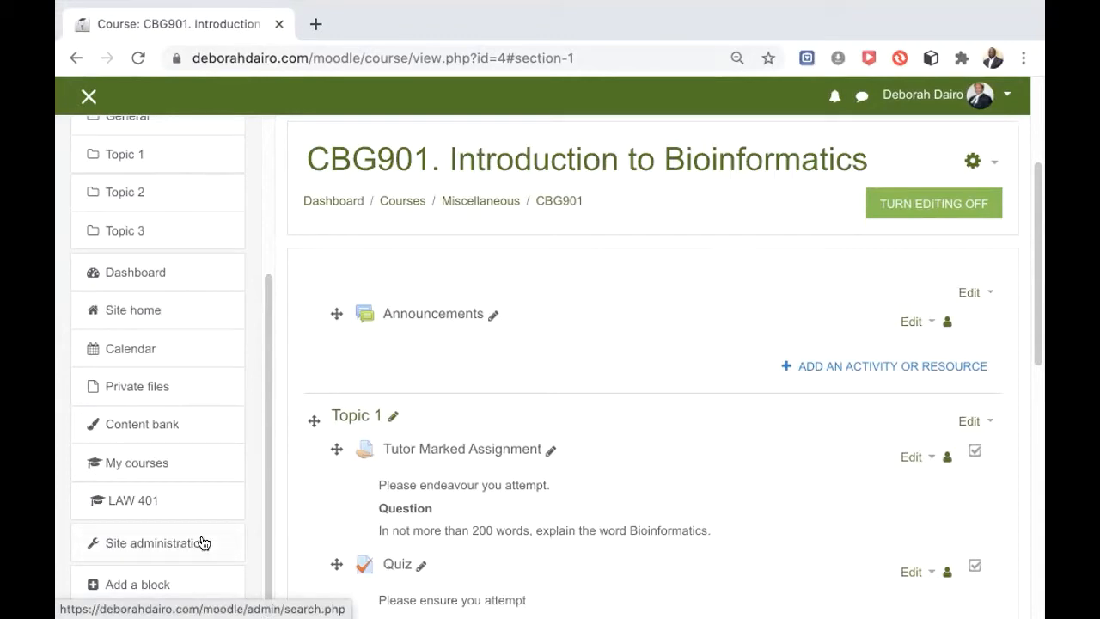
Open the site administration page to look through it
click(191, 546)
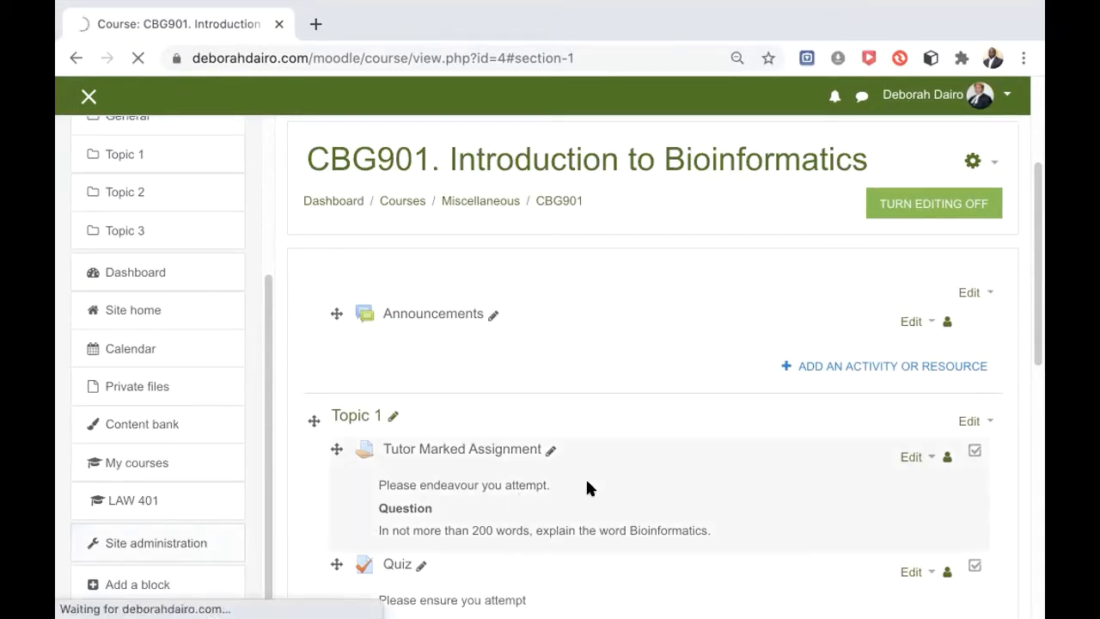
scroll(615, 442, down, 2)
scroll(605, 443, down, 4)
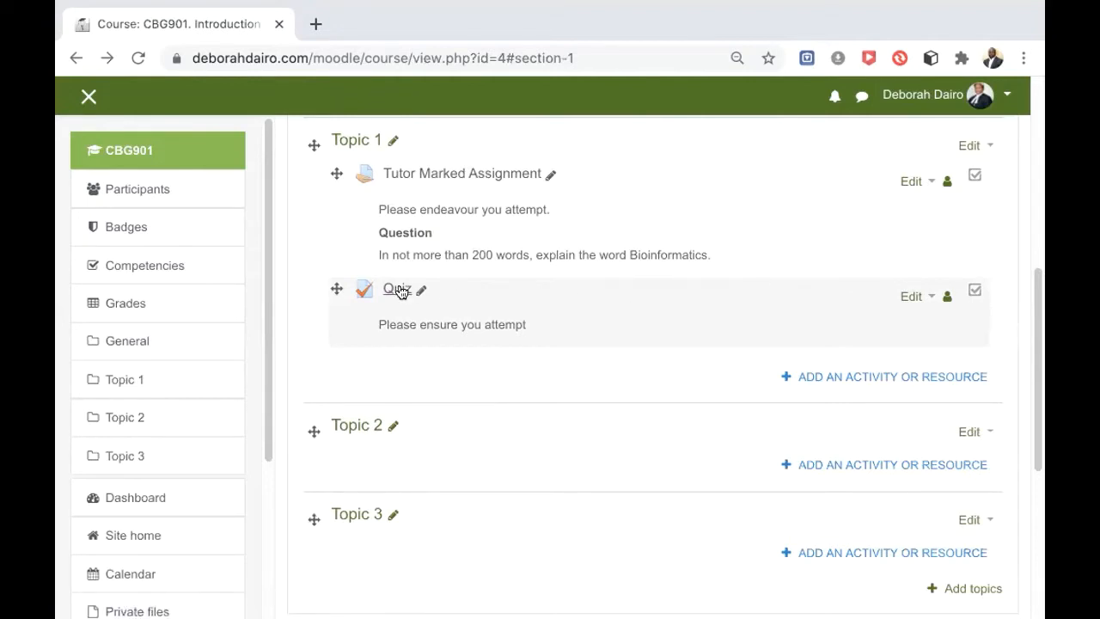
Set the grade to pass to 7.00 in the Topic 1 quiz settings, then save and return to the course
click(912, 297)
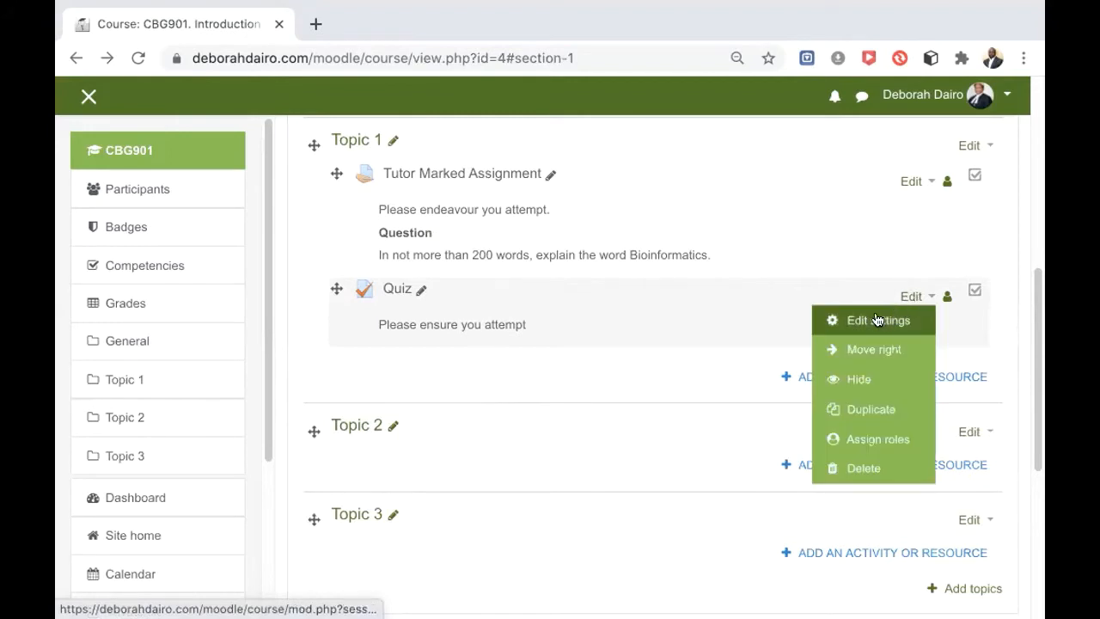
click(877, 320)
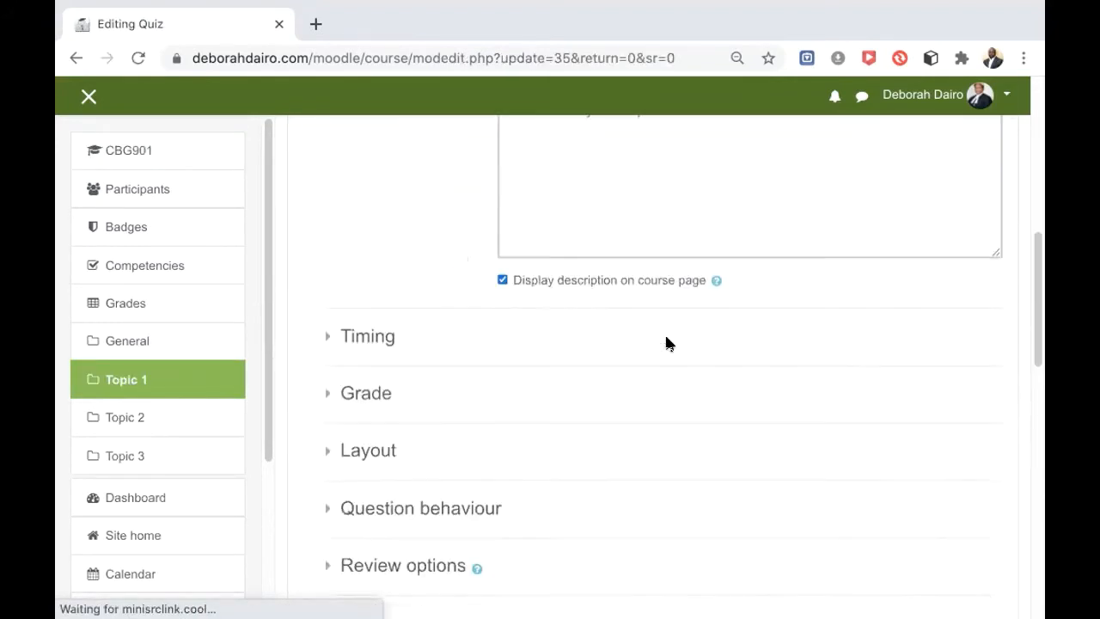
click(368, 245)
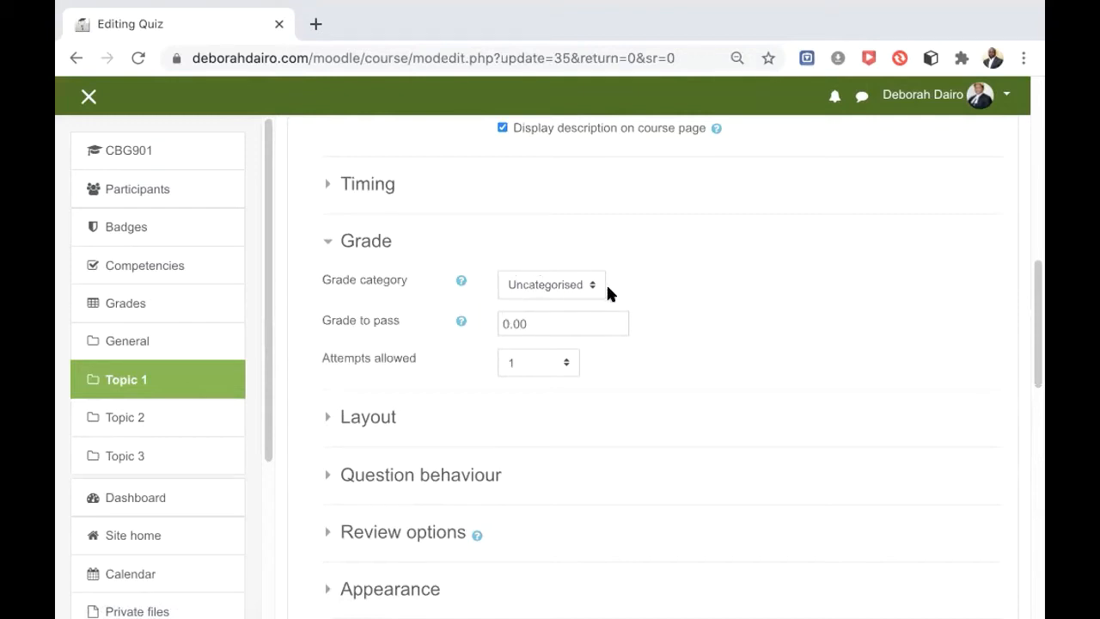
click(507, 323)
key(BackSpace)
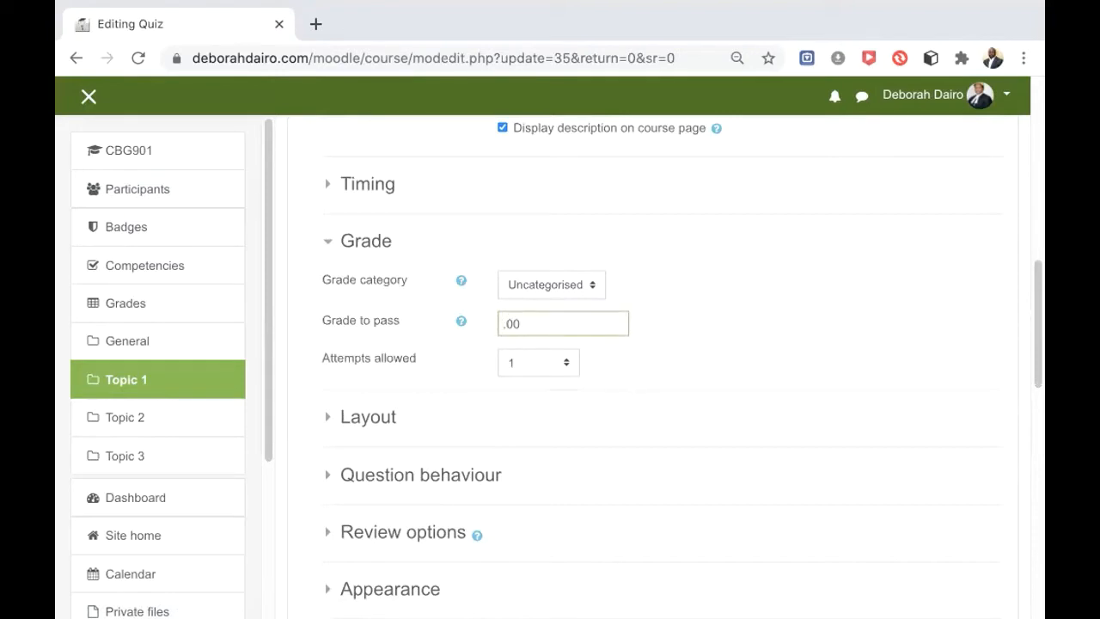
text(7)
scroll(732, 325, down, 1)
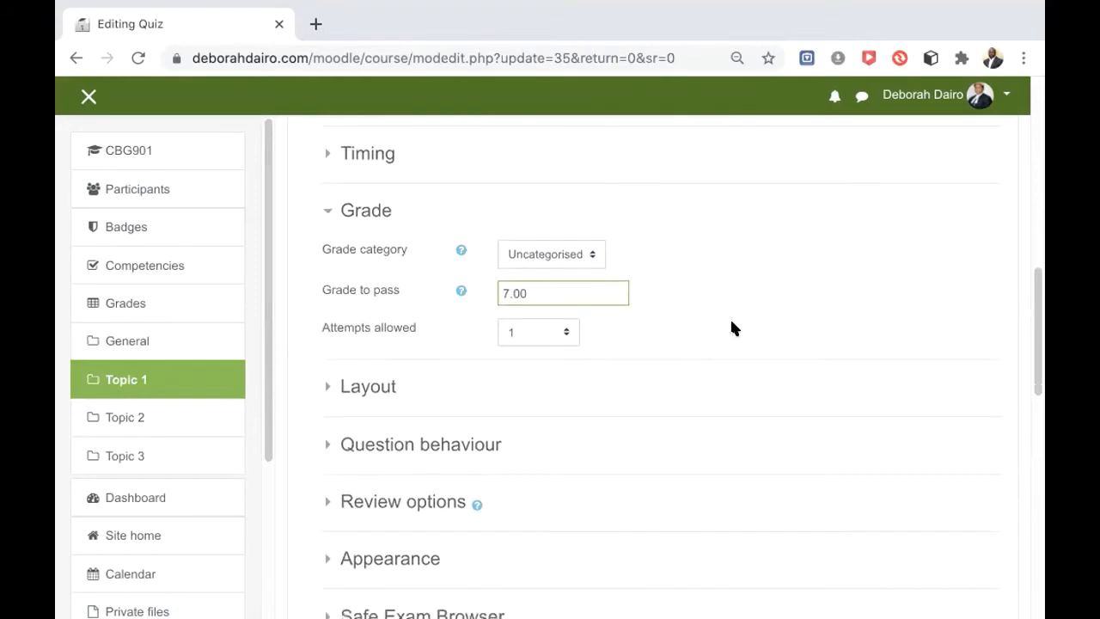
scroll(731, 325, down, 1)
scroll(732, 326, down, 2)
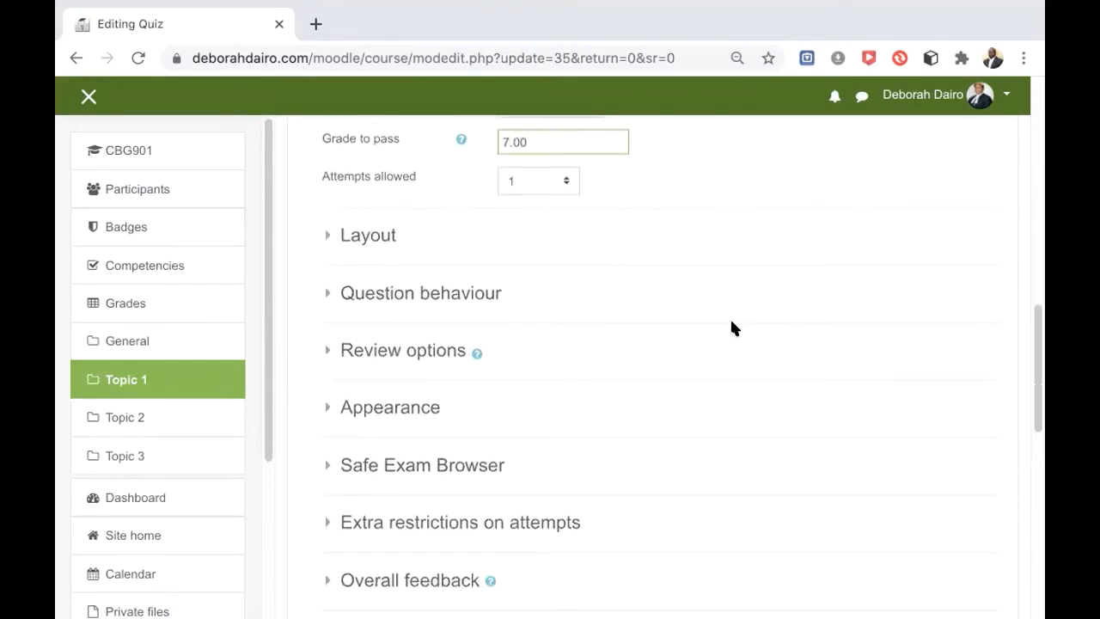
scroll(730, 326, down, 4)
scroll(725, 327, down, 3)
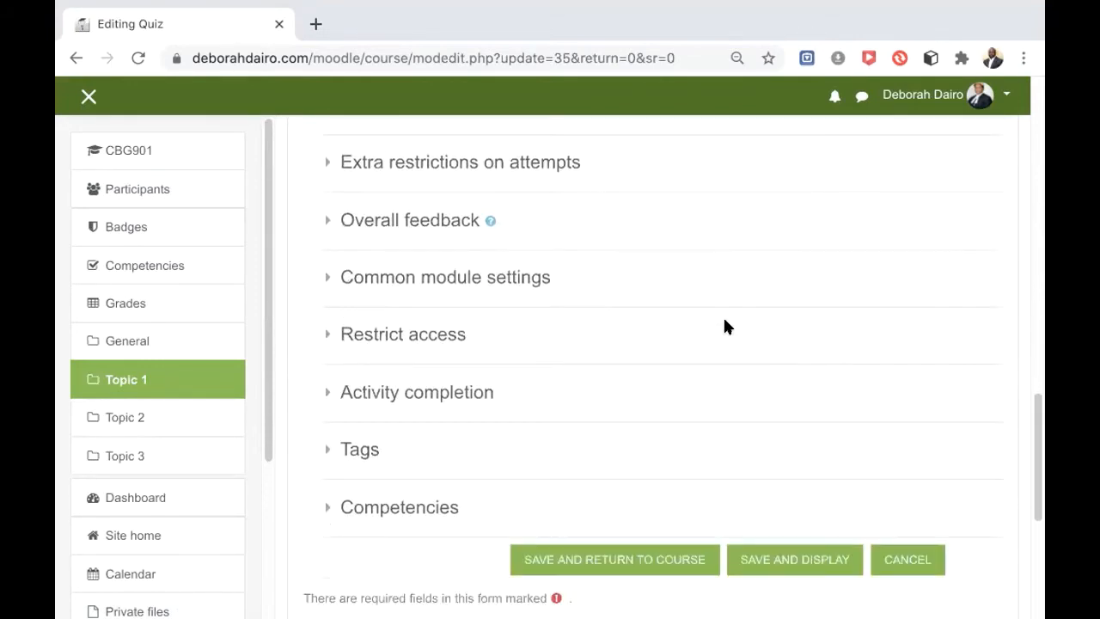
scroll(725, 321, down, 3)
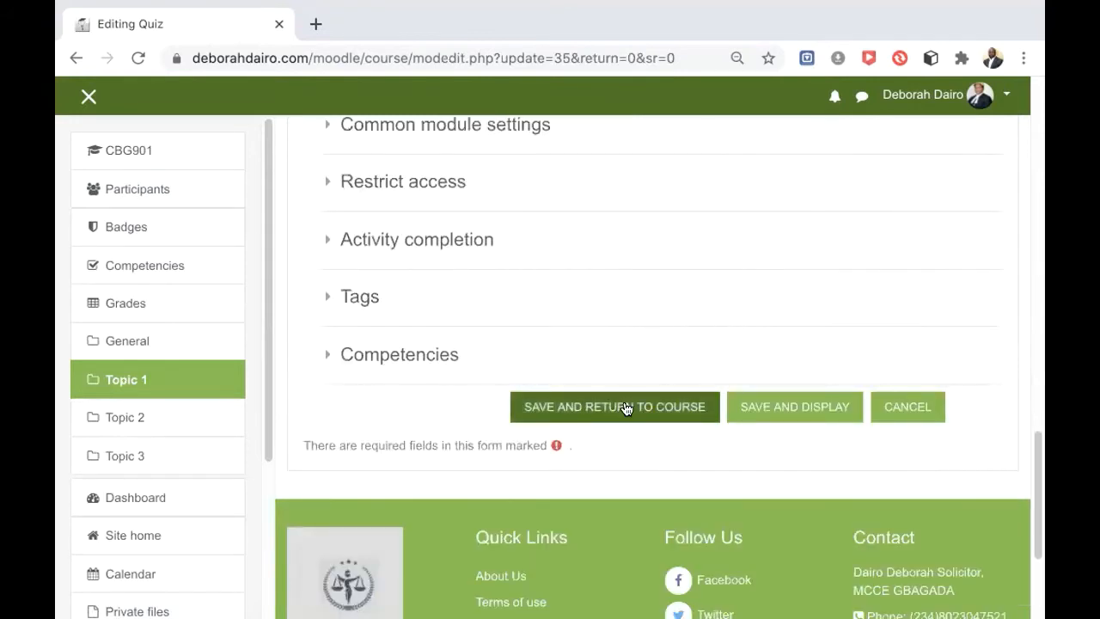
click(626, 408)
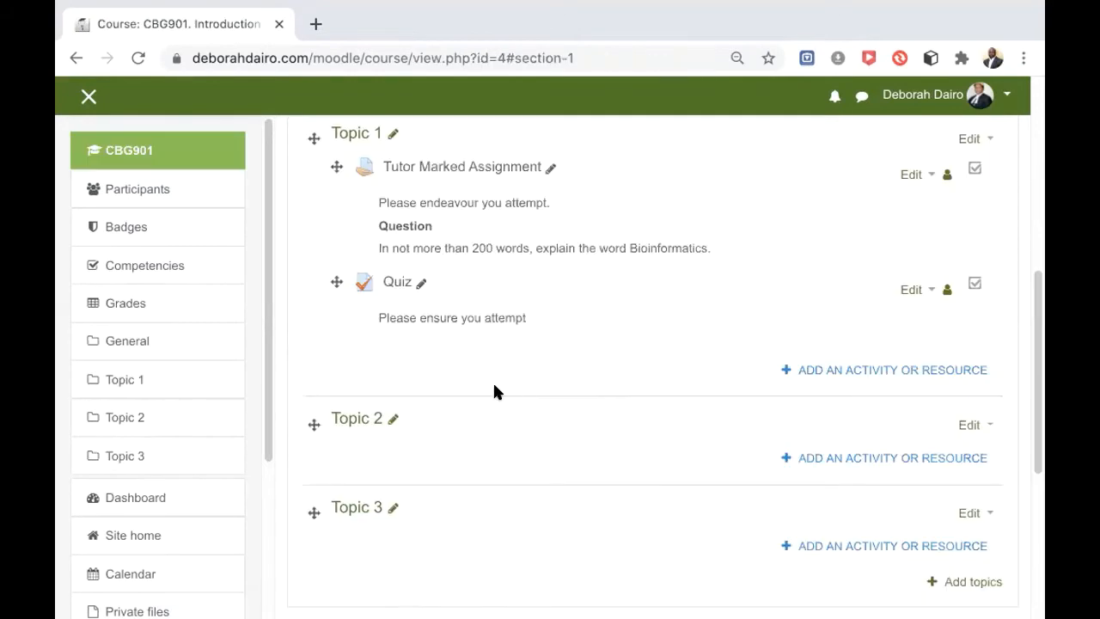
Open the CBG901 course's badges and start adding a new badge
click(127, 225)
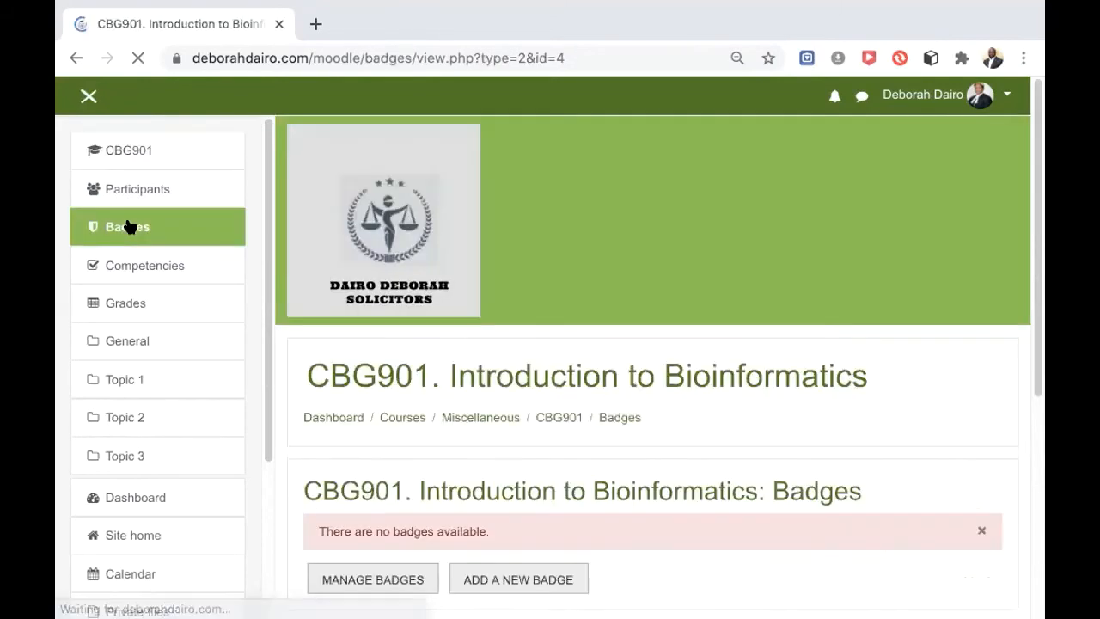
scroll(628, 460, down, 2)
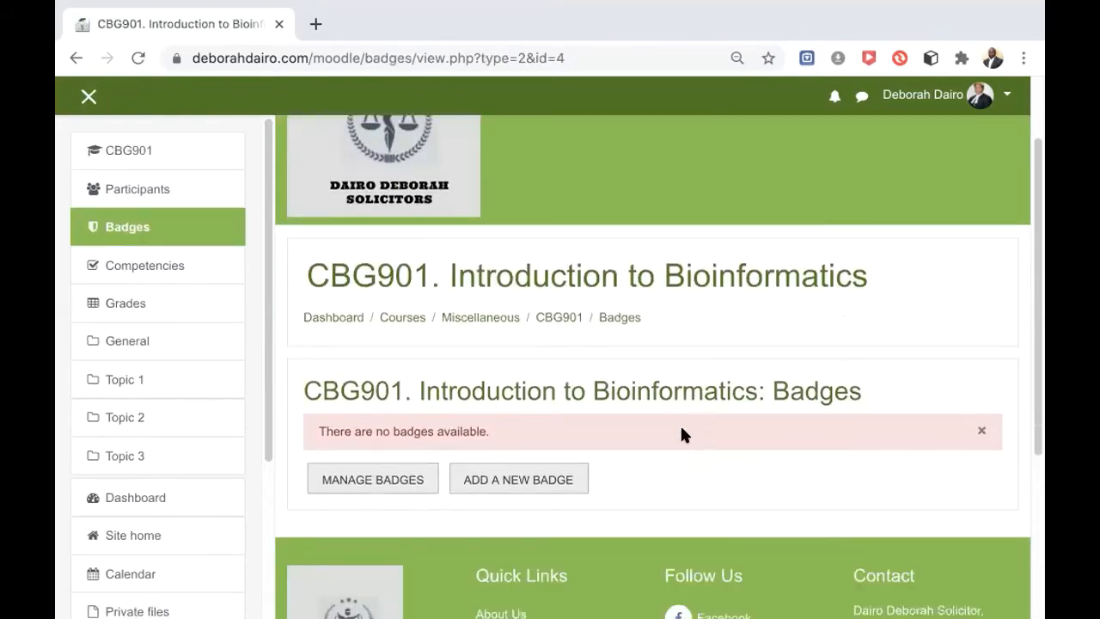
scroll(703, 434, down, 1)
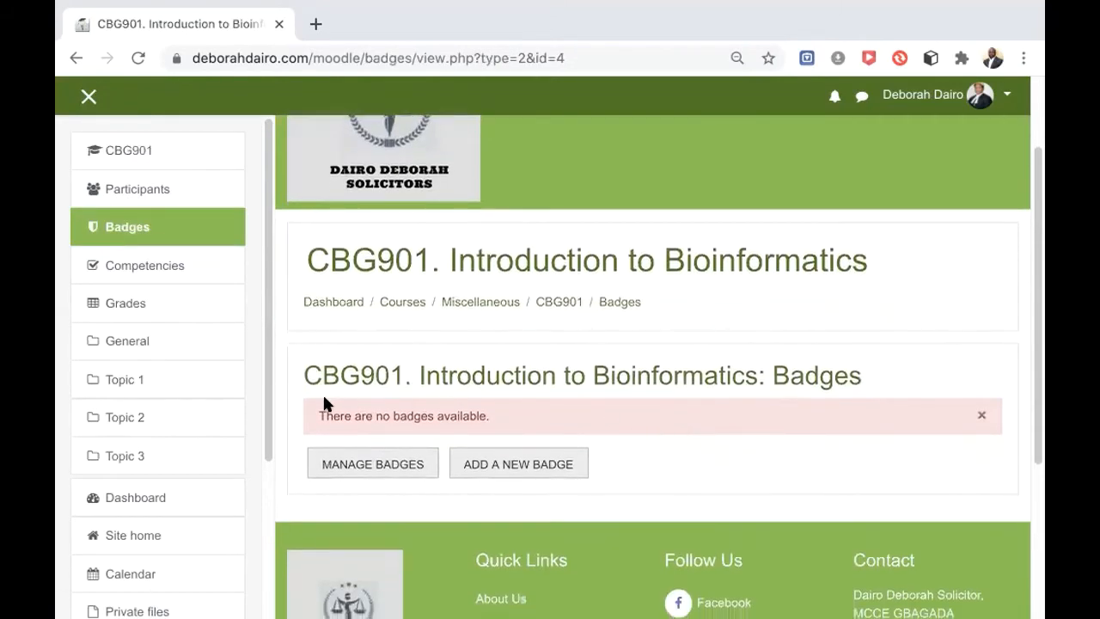
scroll(695, 413, down, 1)
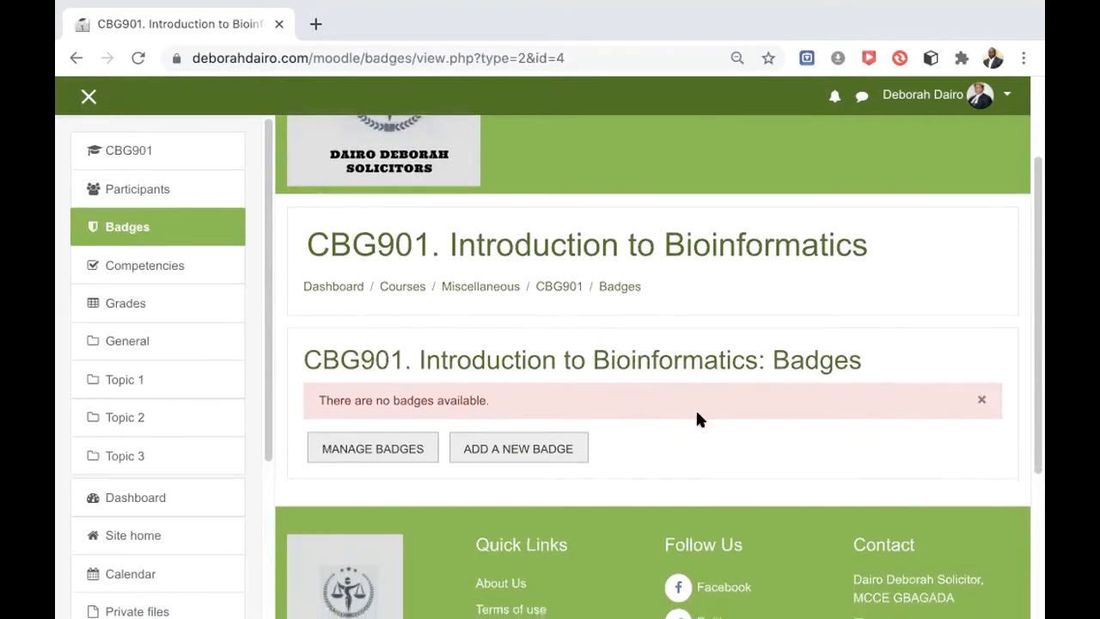
scroll(653, 441, down, 1)
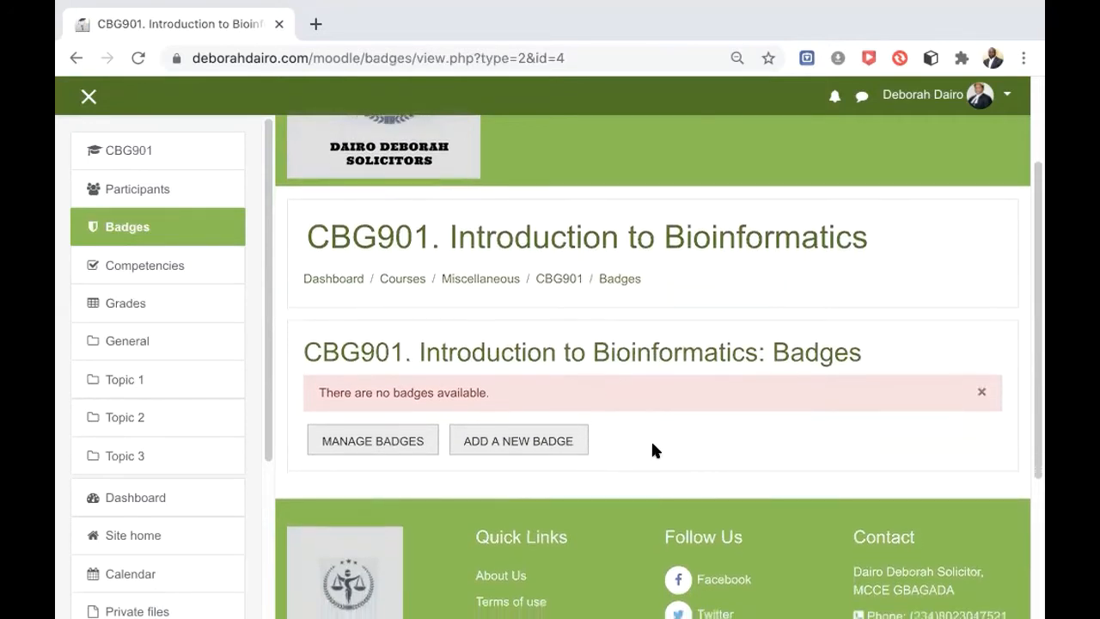
click(533, 422)
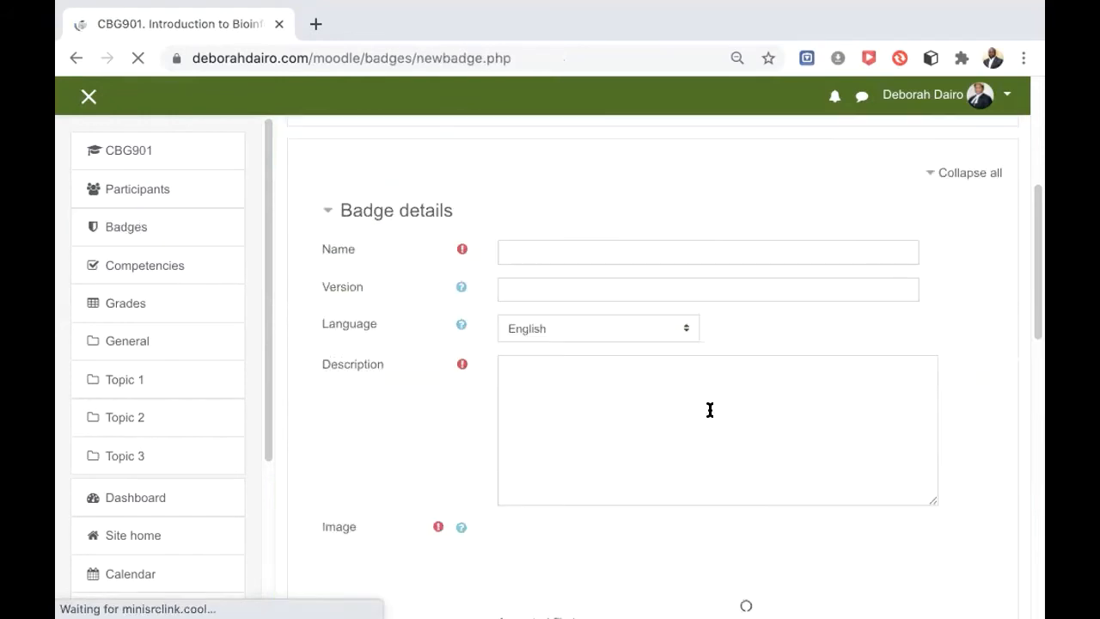
Name the badge Gold Participants, set its version to 1.0 and keep English as the language
scroll(709, 406, down, 1)
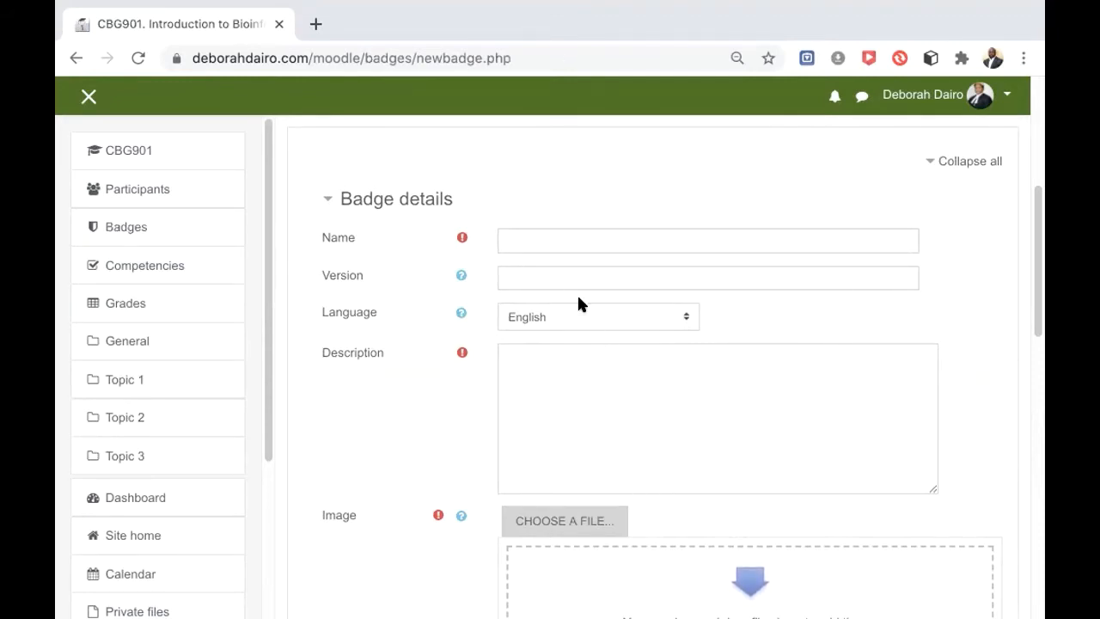
click(547, 238)
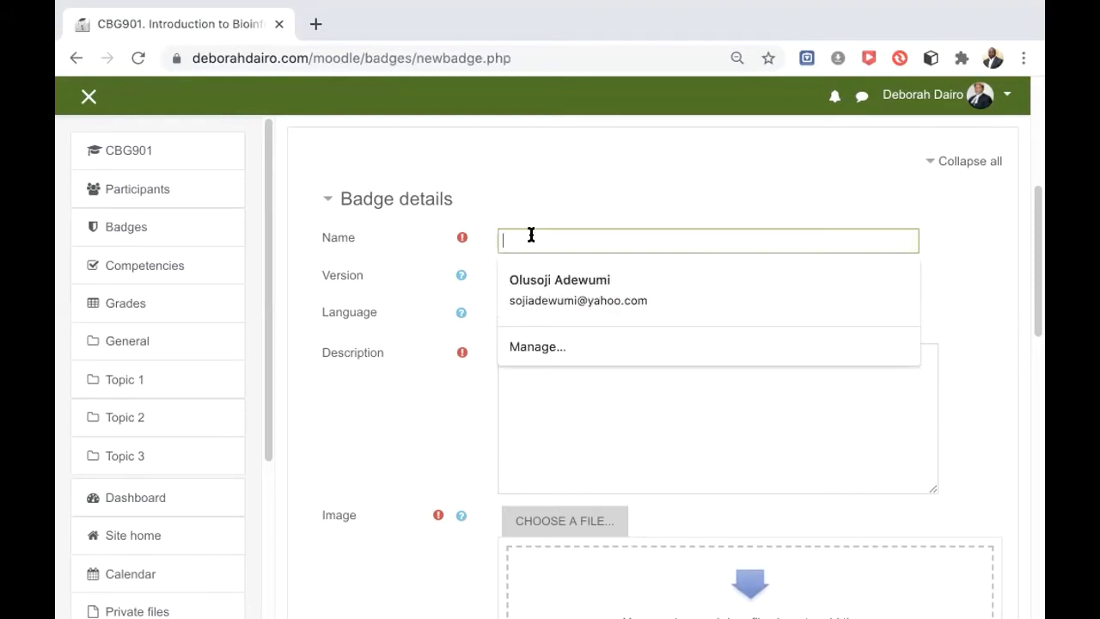
text(Go)
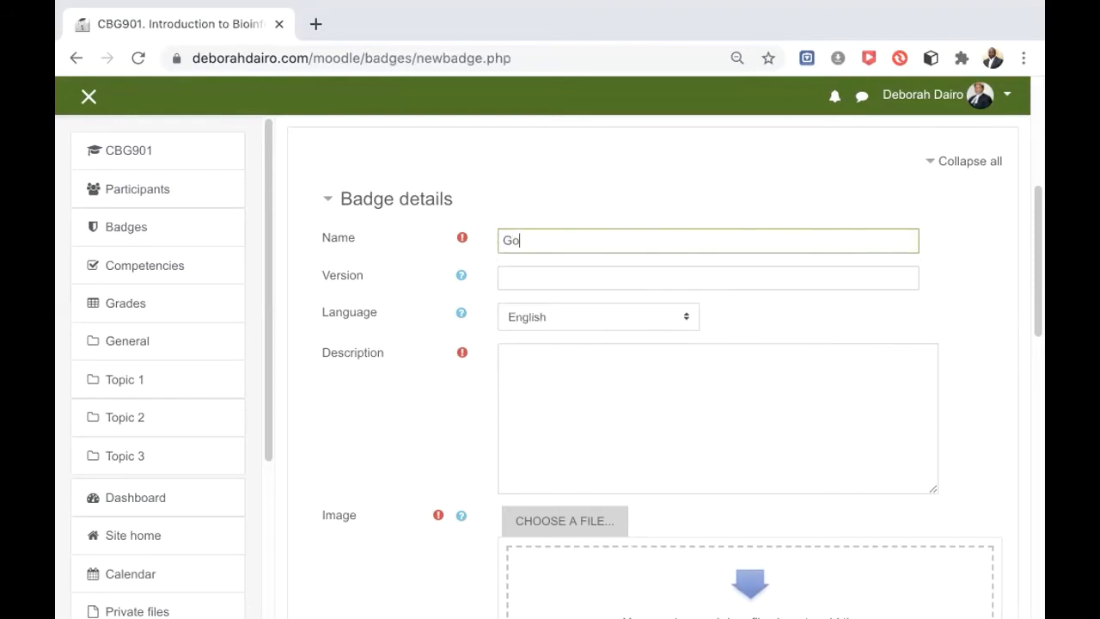
text(ld Participants)
click(564, 278)
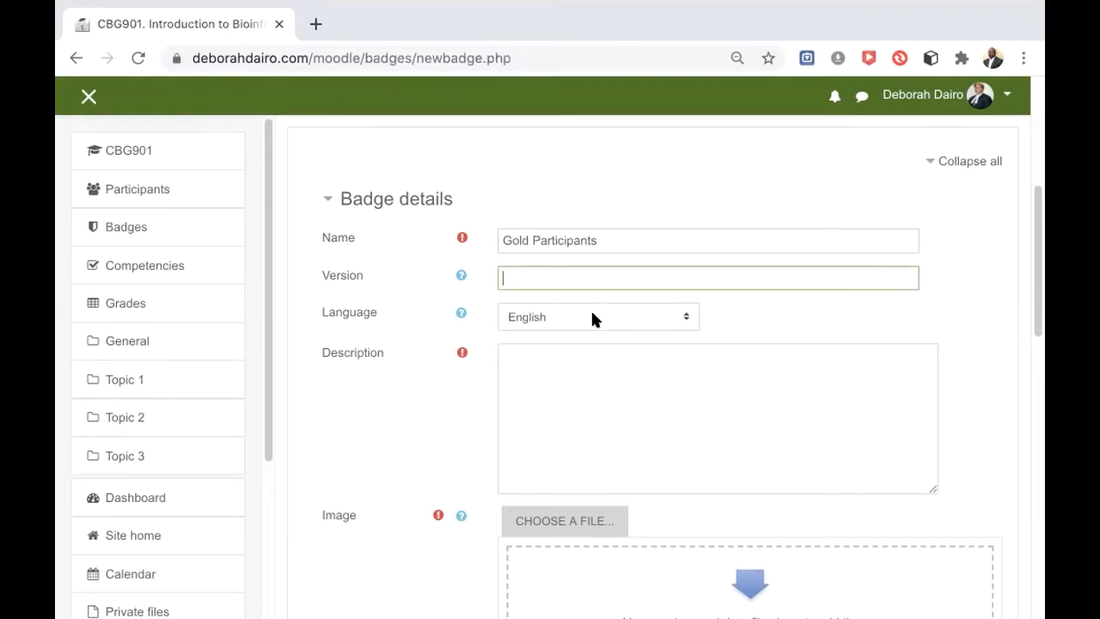
text(1.0)
click(685, 319)
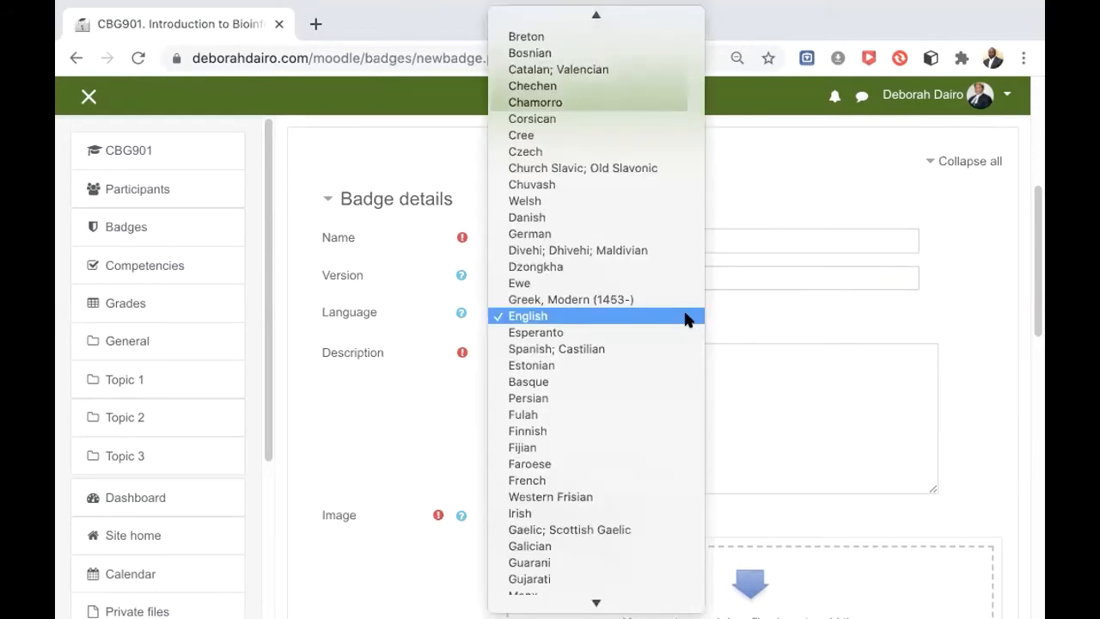
click(718, 303)
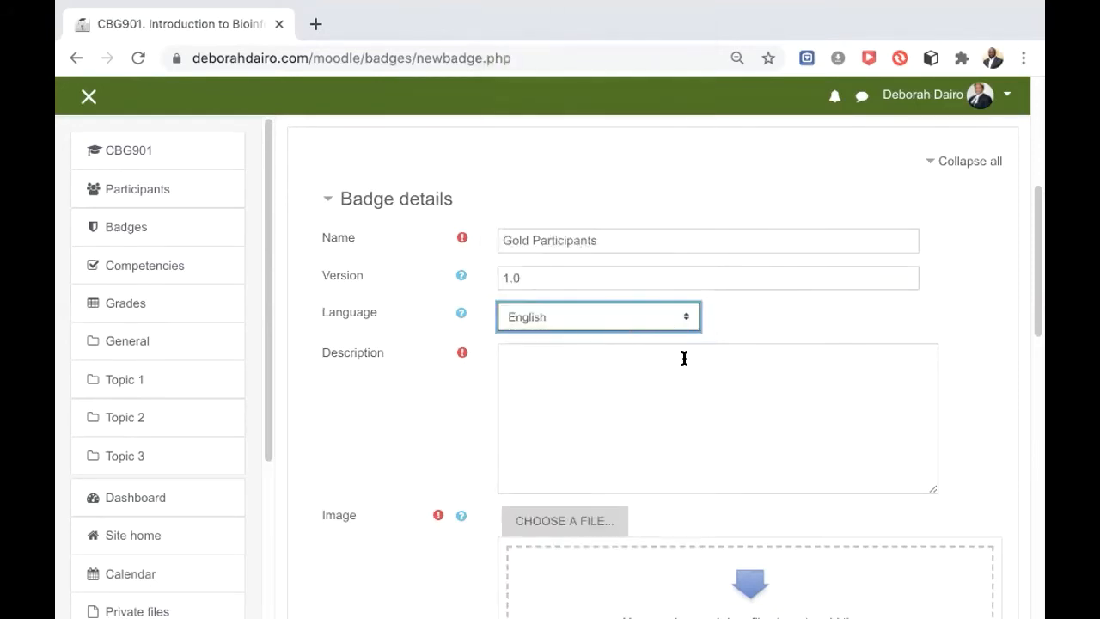
Describe the badge: 'This badge is presented to you for your brilliant performance in the end of session quiz. Congratulations. You have been awarded a 5 star badge.'
scroll(686, 358, down, 1)
scroll(686, 358, down, 2)
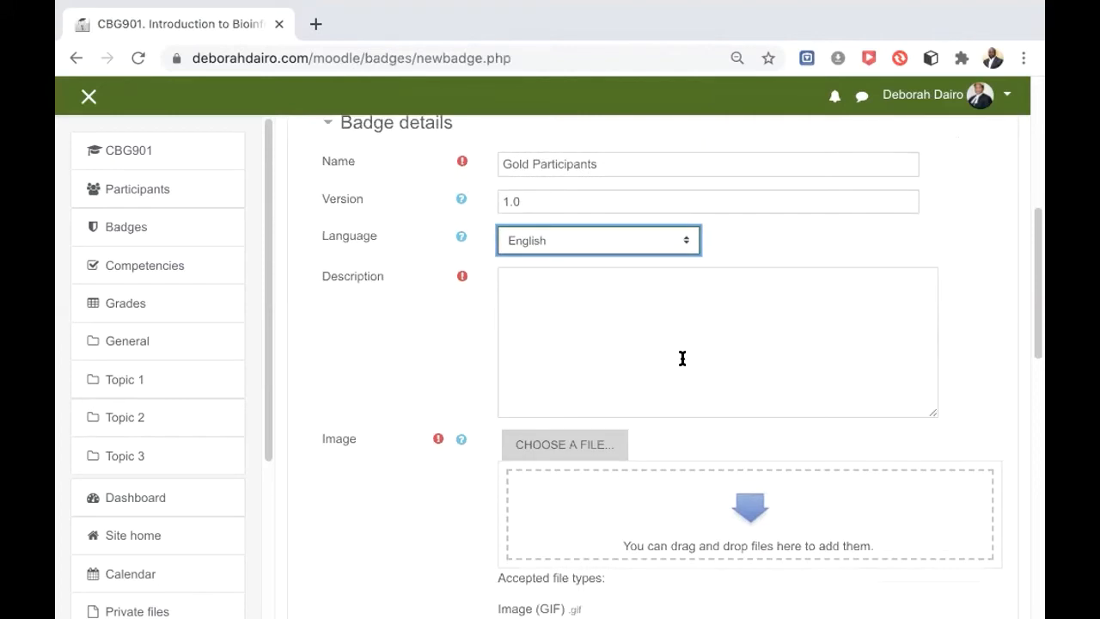
click(589, 320)
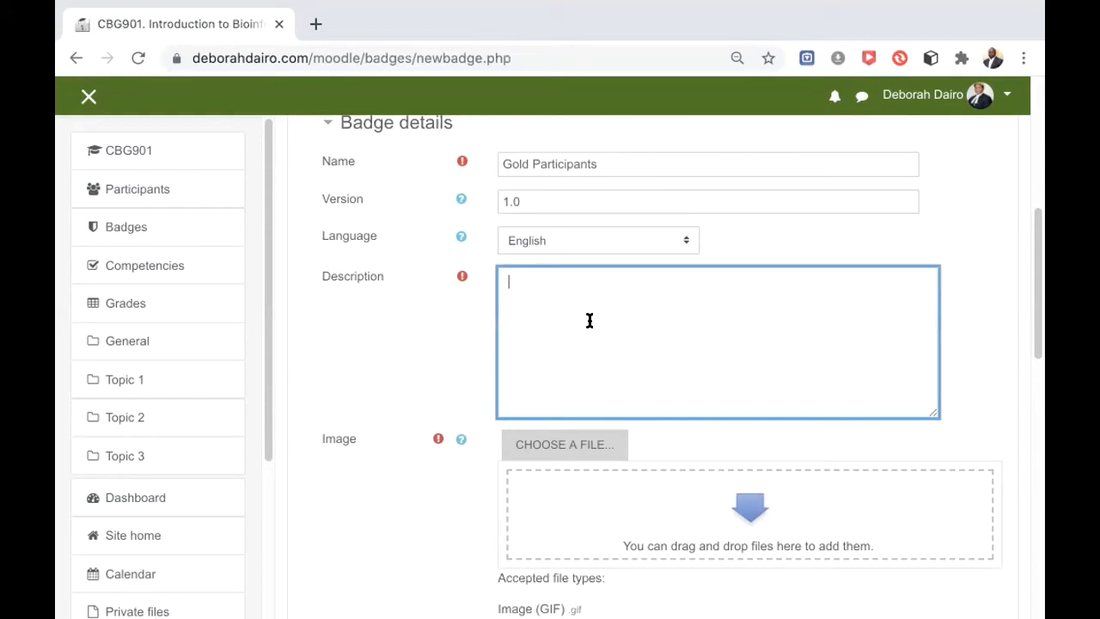
text(This badge is prese)
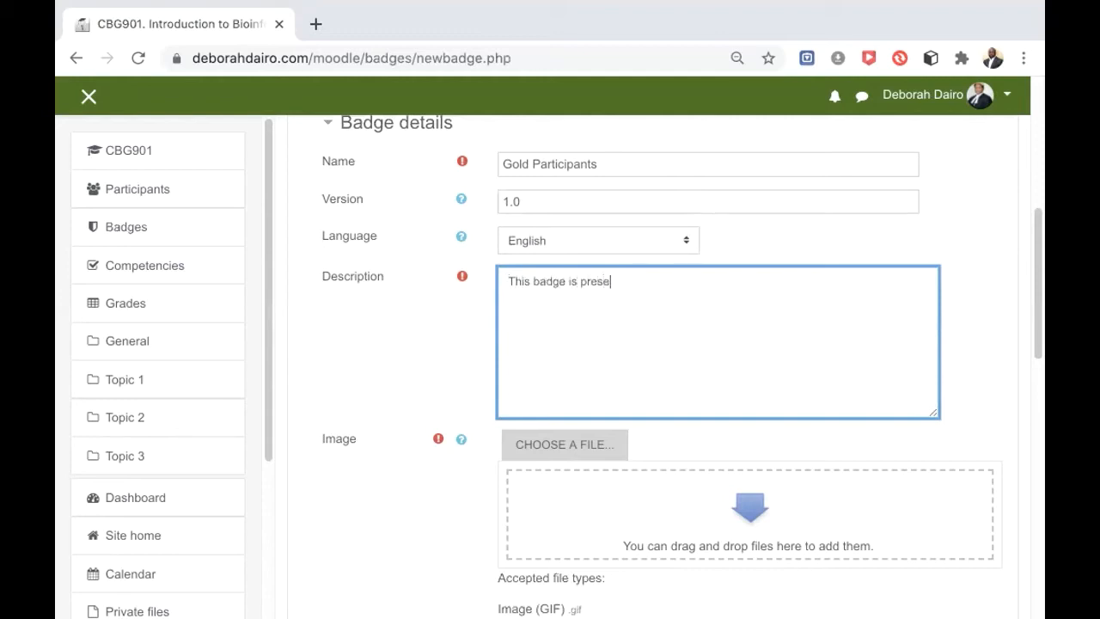
text(nted to you for your brillia)
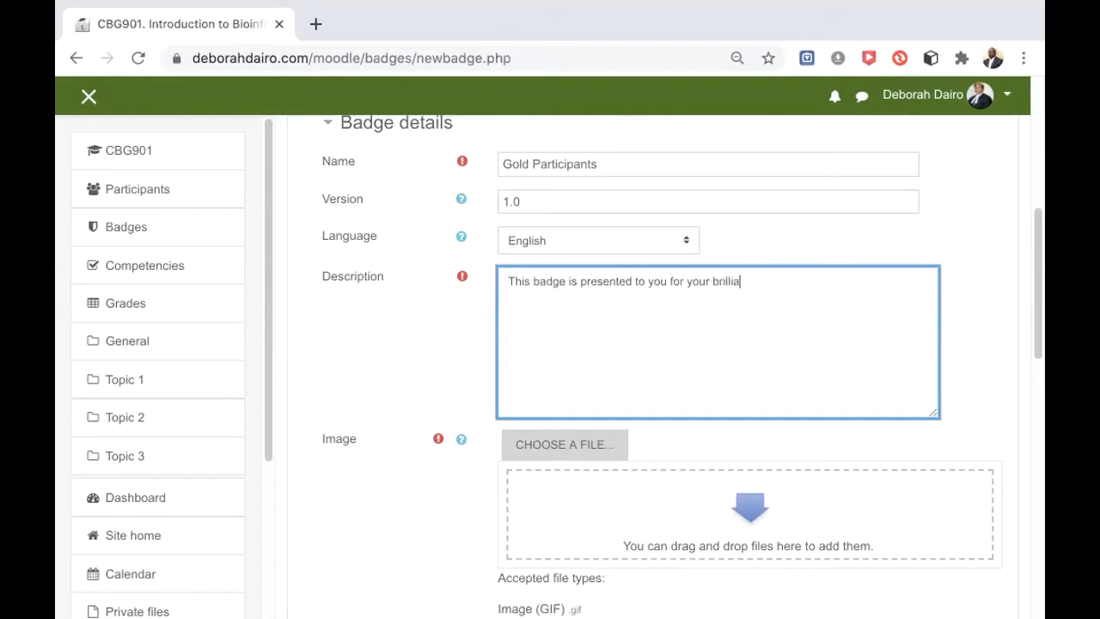
text(nt performance in the)
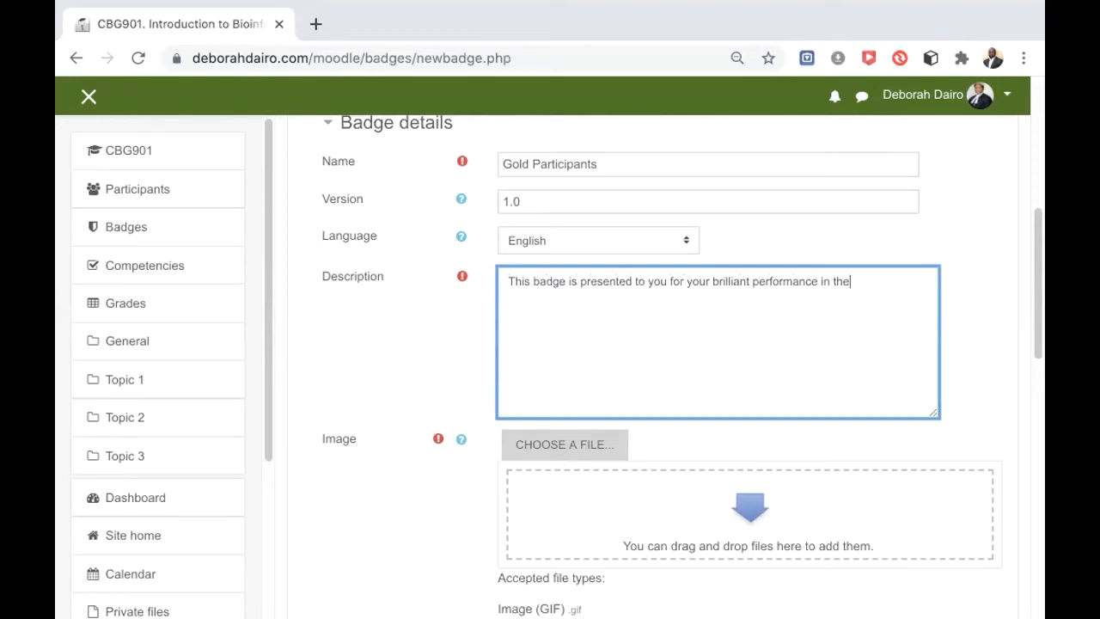
text(eend of session quiz. C)
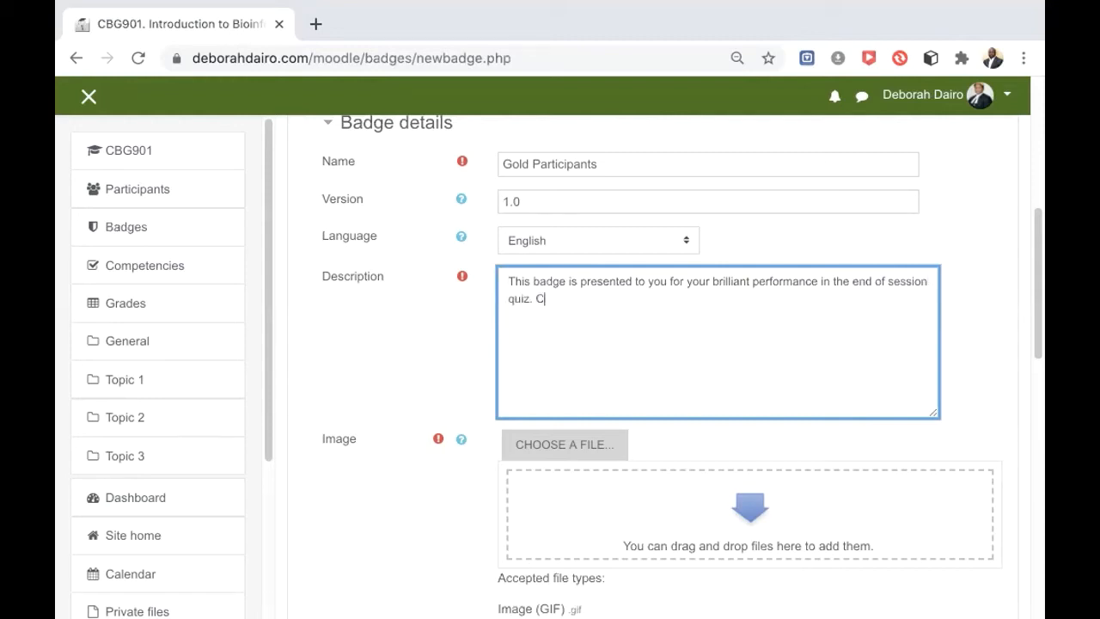
text(ongratulations. You ha)
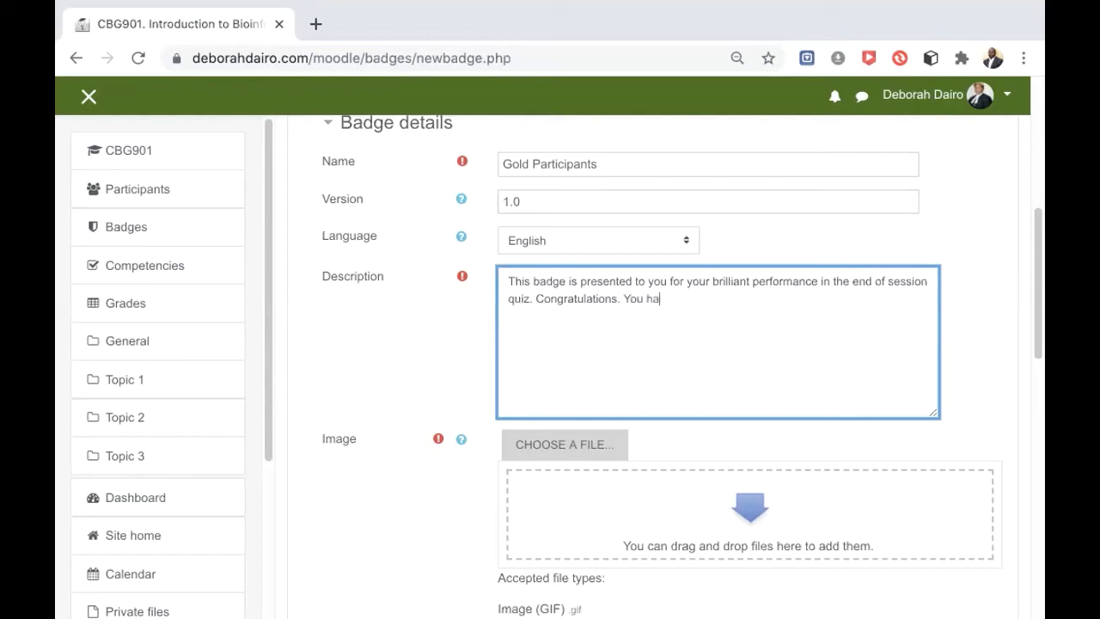
text(ve been awarded a 5 star)
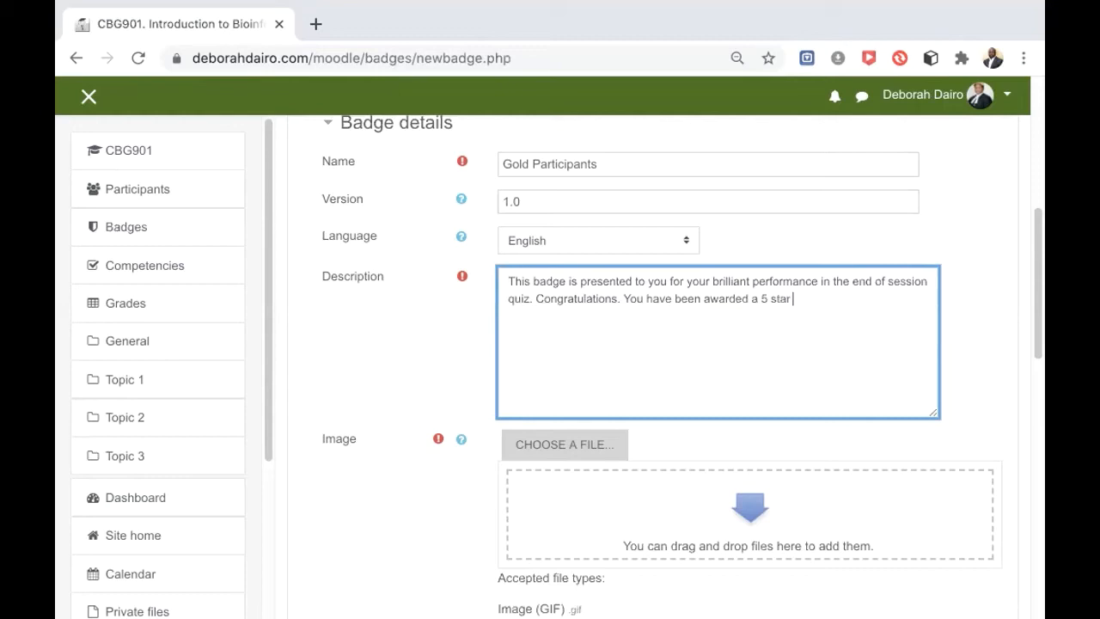
text( badge)
text(.)
Upload 5 Star.png from the Desktop as the badge image, saving it as '5 star'
scroll(717, 319, up, 1)
scroll(725, 322, down, 1)
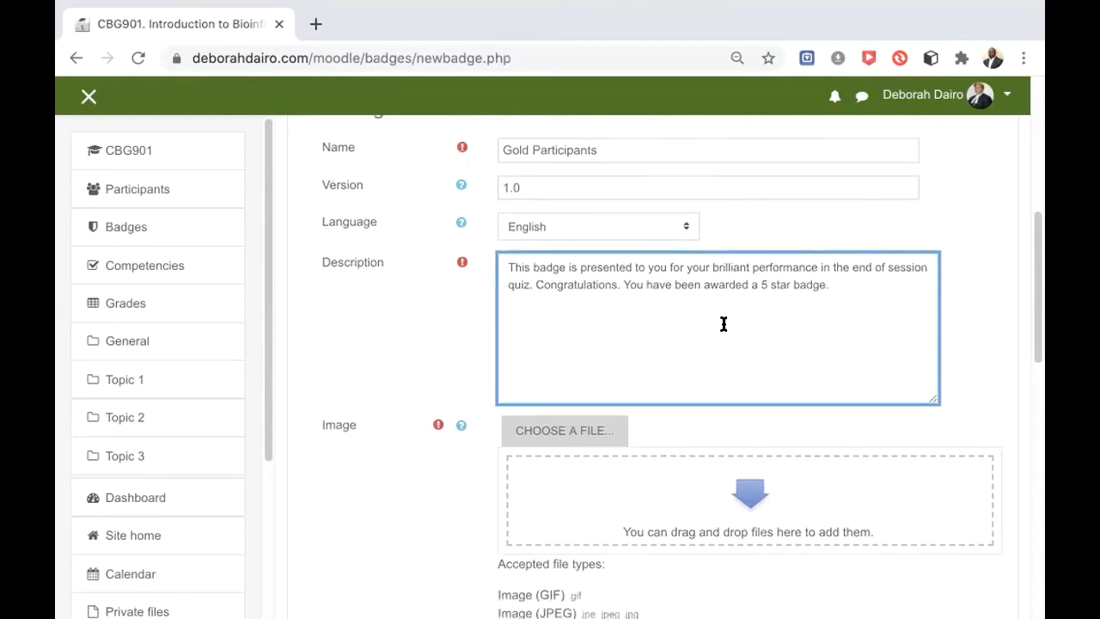
scroll(722, 321, down, 3)
scroll(722, 322, down, 1)
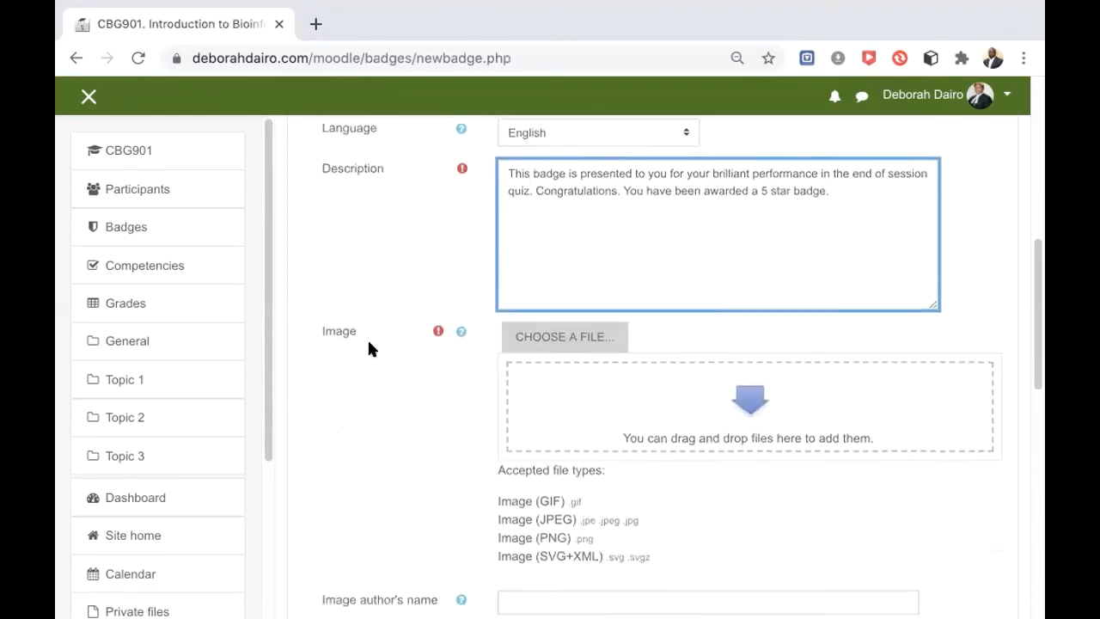
click(565, 337)
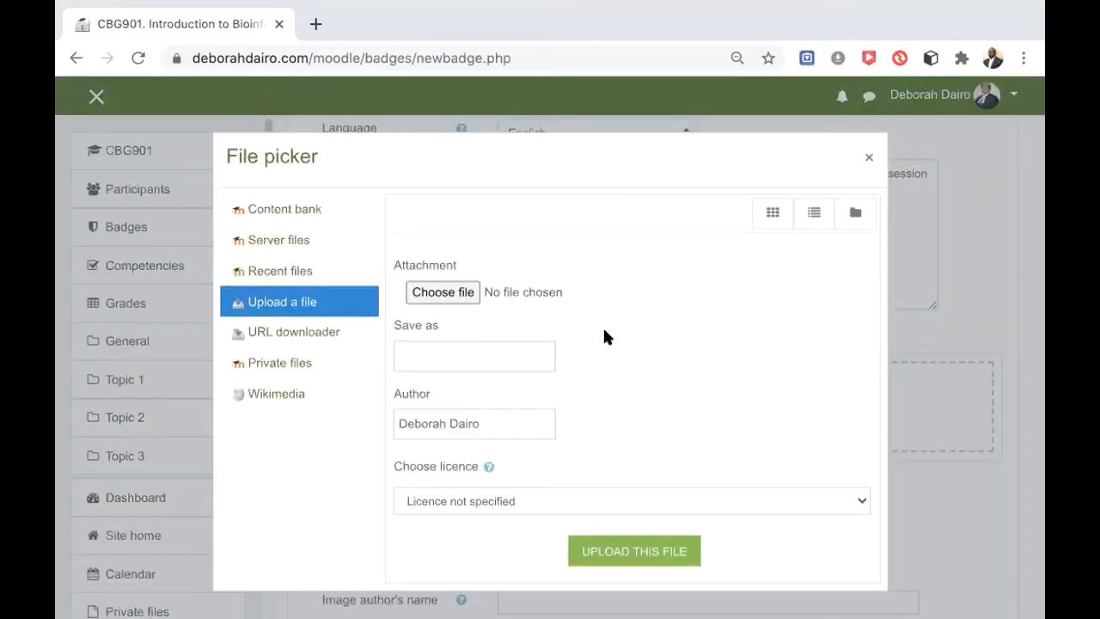
click(441, 293)
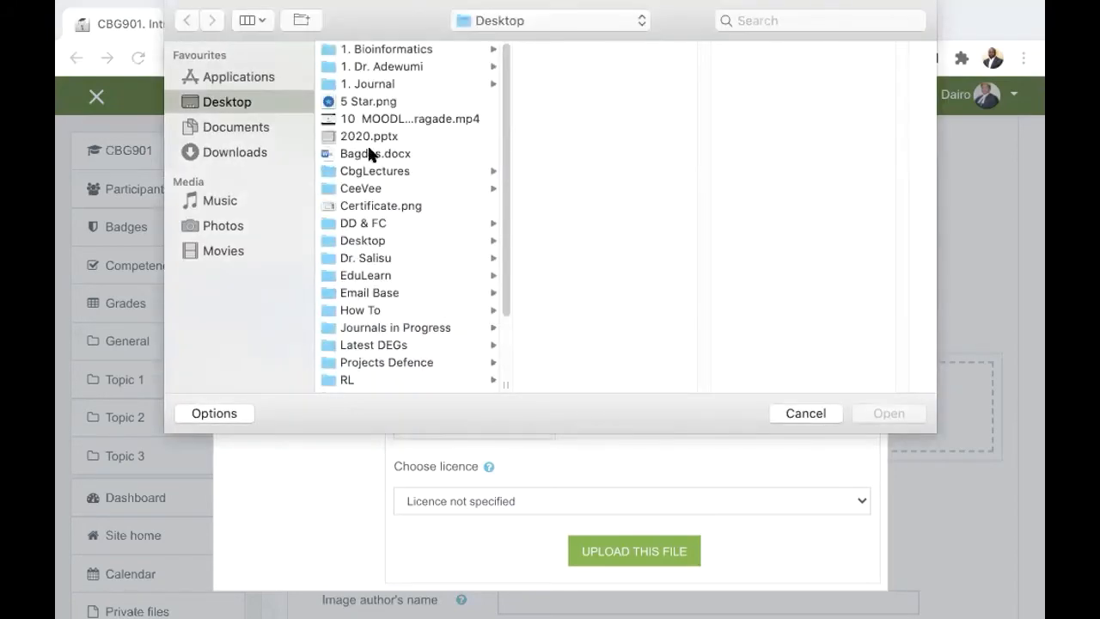
click(359, 103)
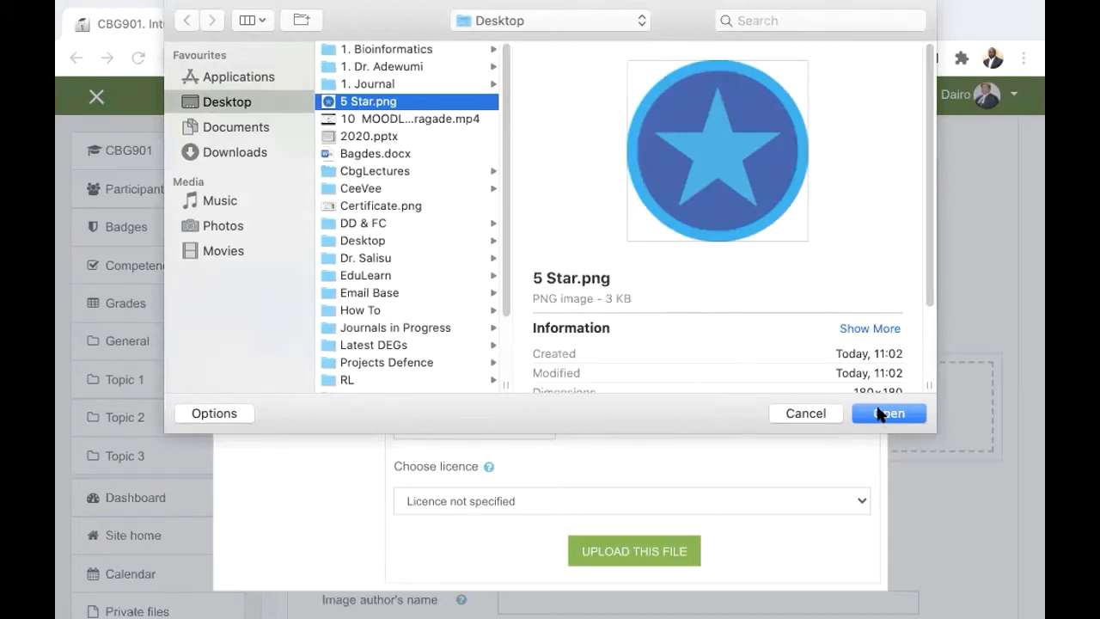
click(881, 414)
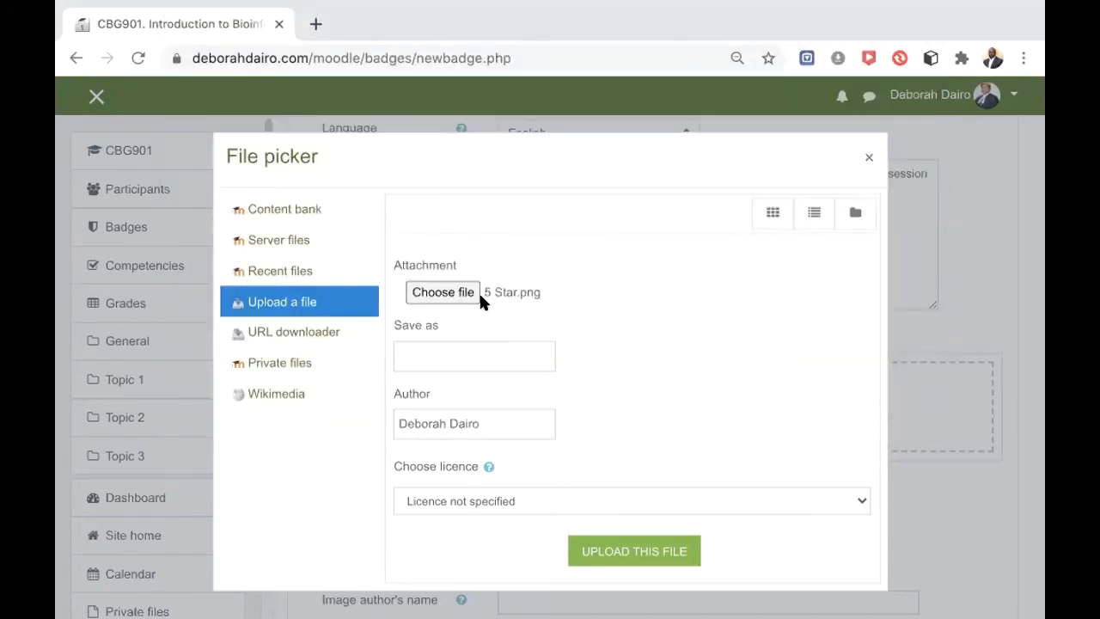
click(476, 355)
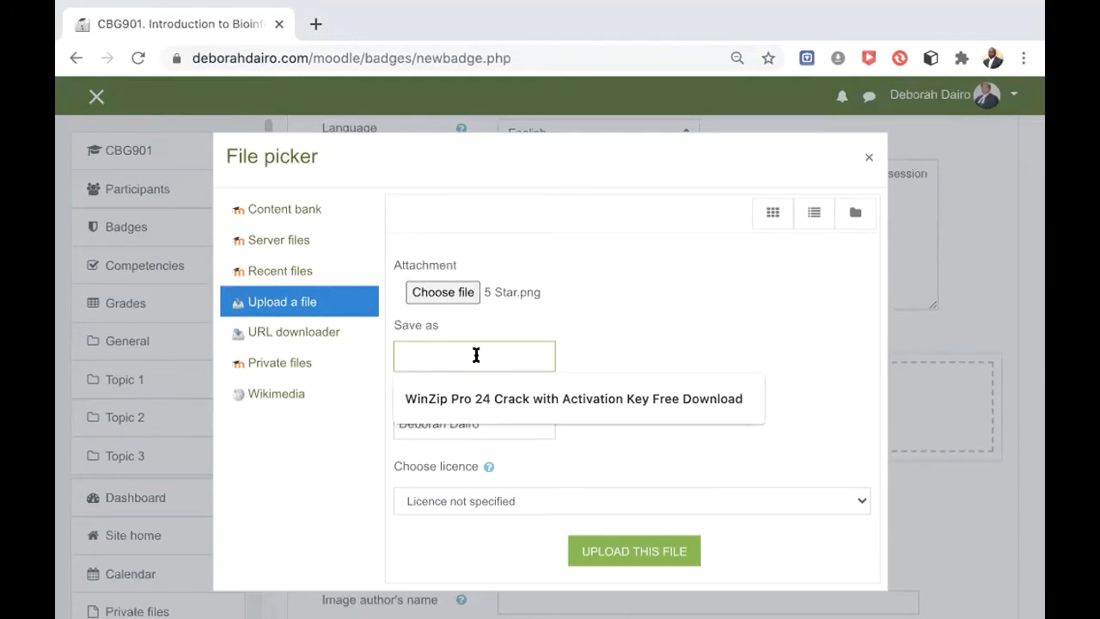
text(5 star)
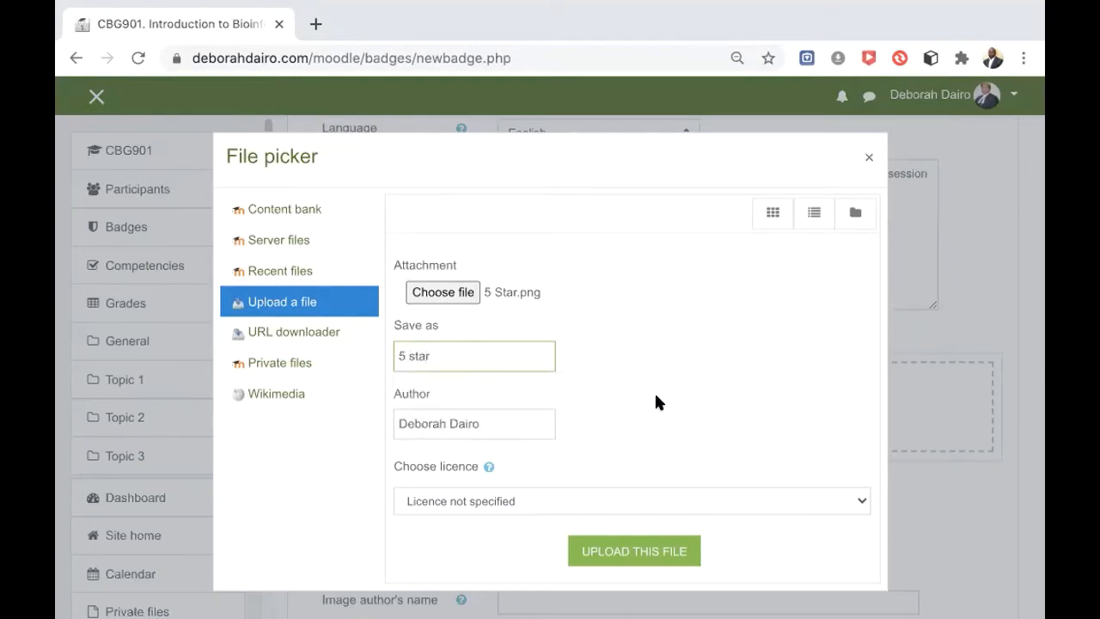
click(609, 553)
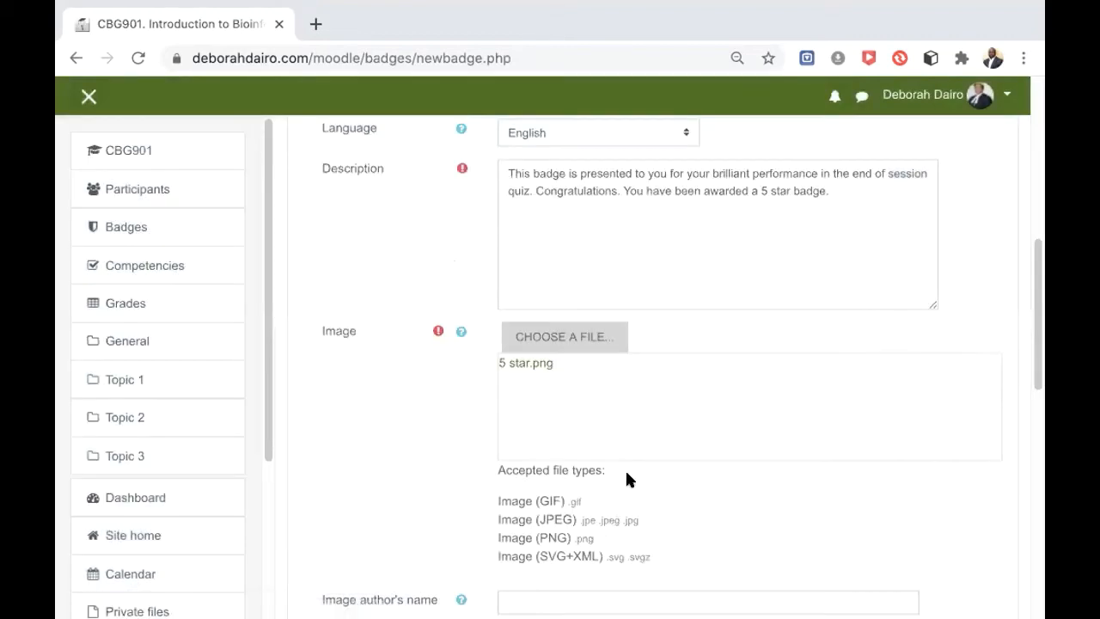
Enter the image author's title and name in the badge details
scroll(700, 427, down, 3)
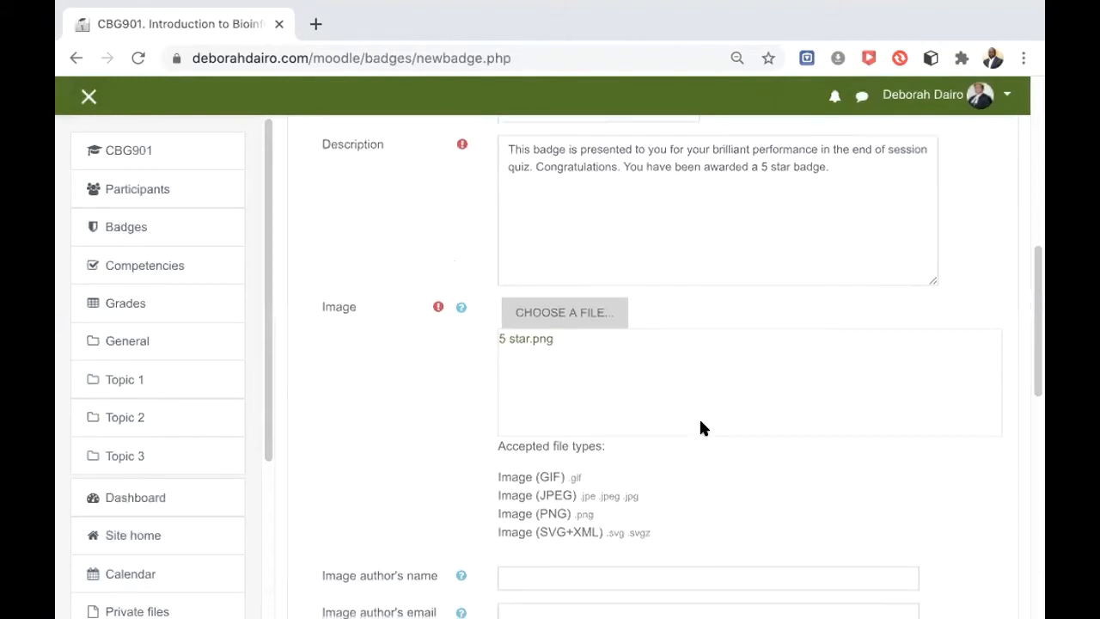
scroll(700, 427, down, 2)
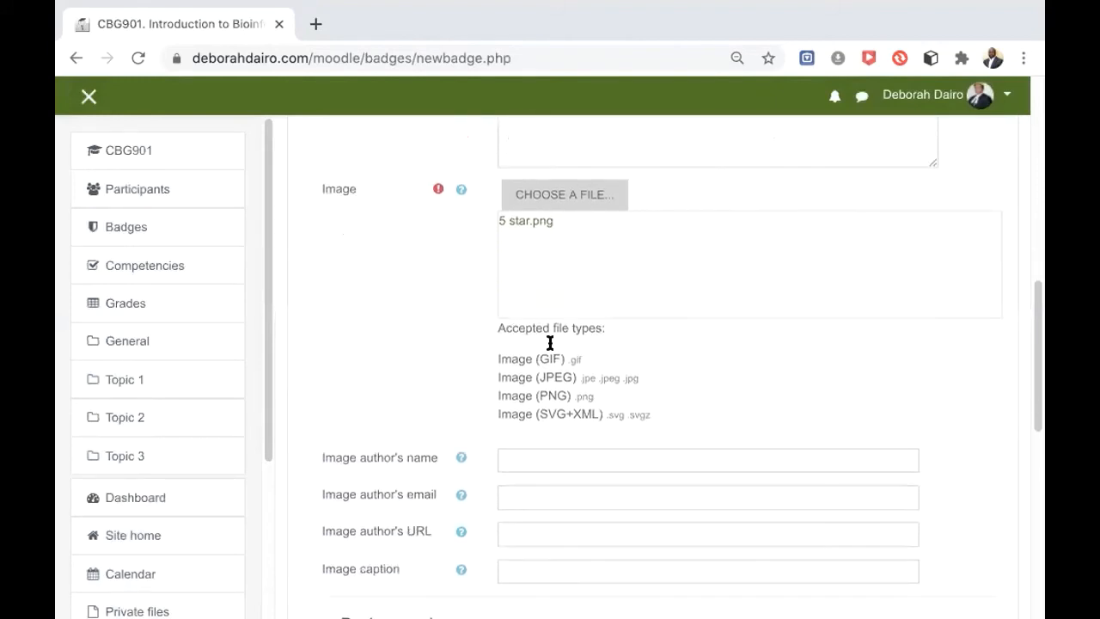
scroll(685, 356, down, 1)
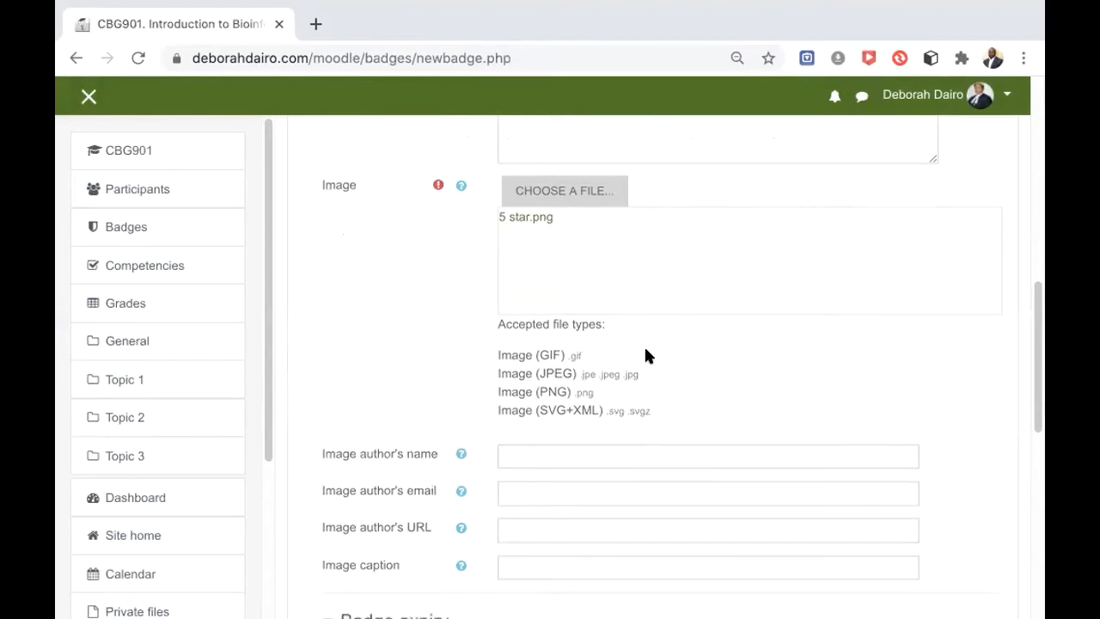
click(574, 454)
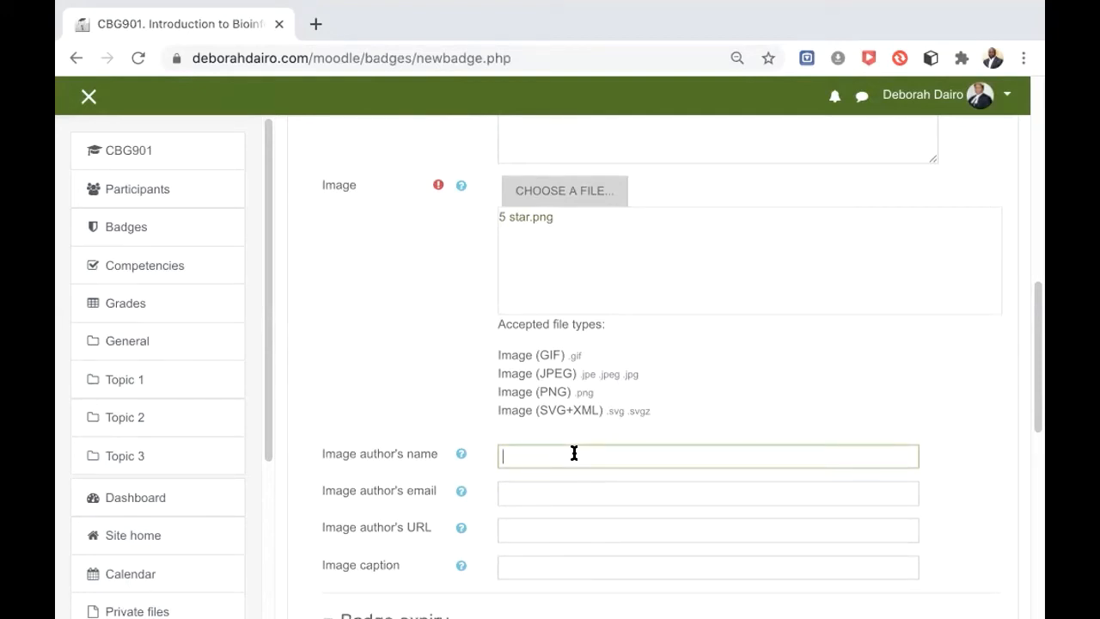
text(Distinguished Professor Ok)
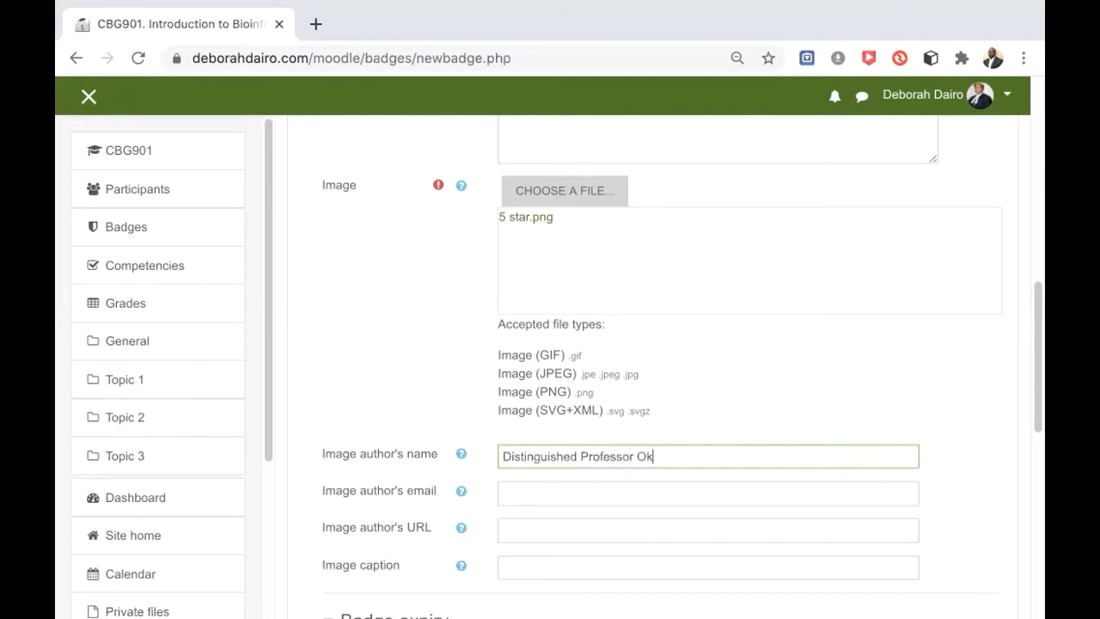
text(ebukola)
Leave the badge expiry set to Never and create the badge
scroll(609, 511, down, 1)
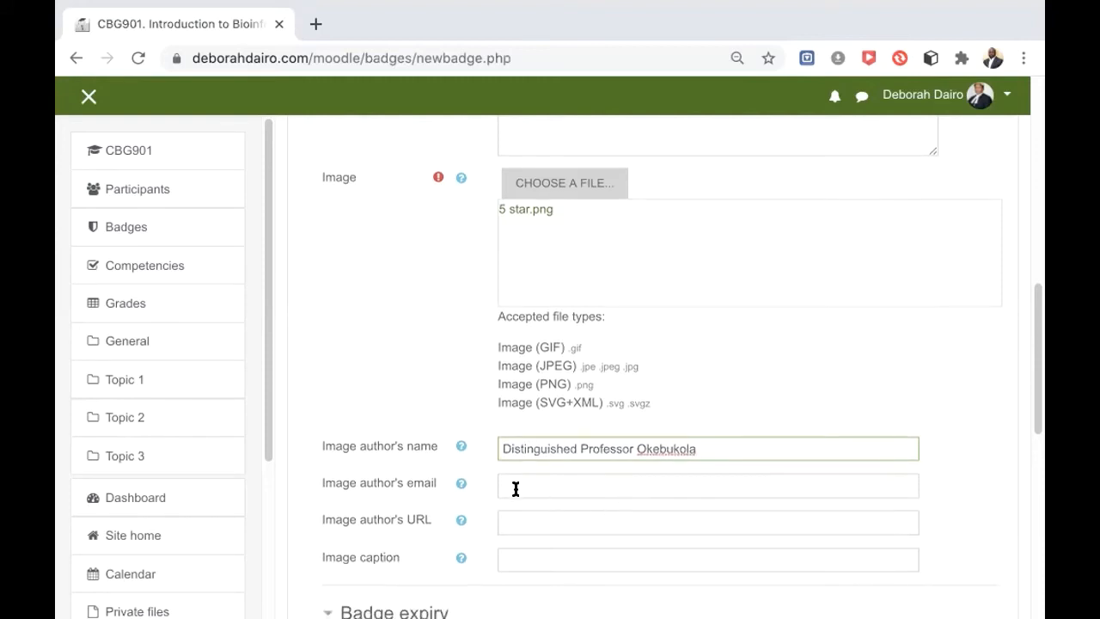
scroll(609, 516, down, 3)
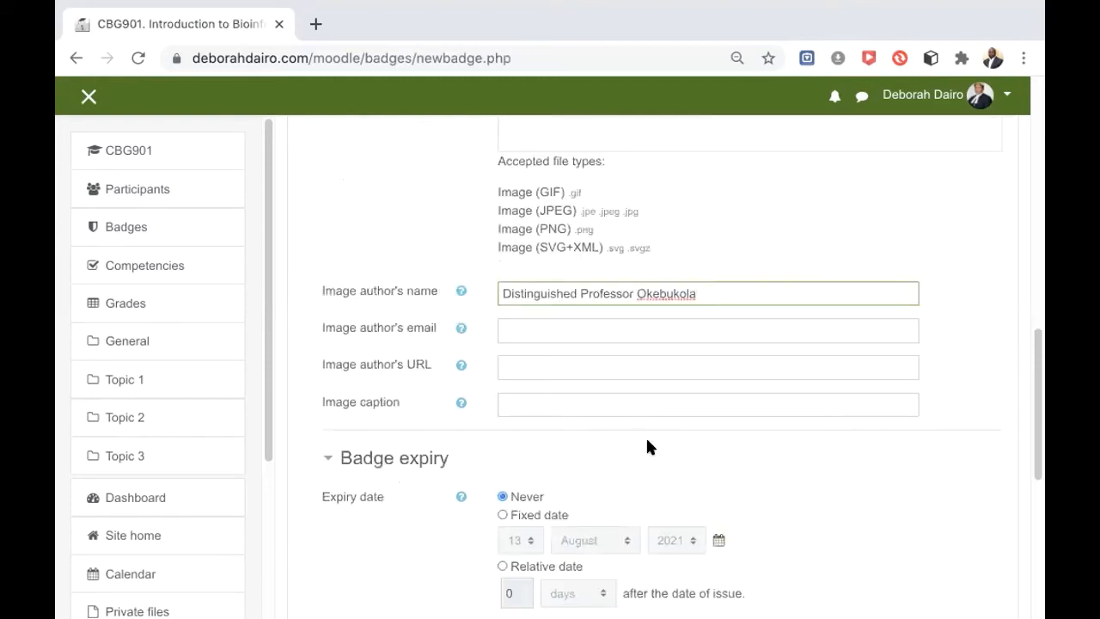
scroll(647, 434, down, 1)
scroll(699, 434, down, 1)
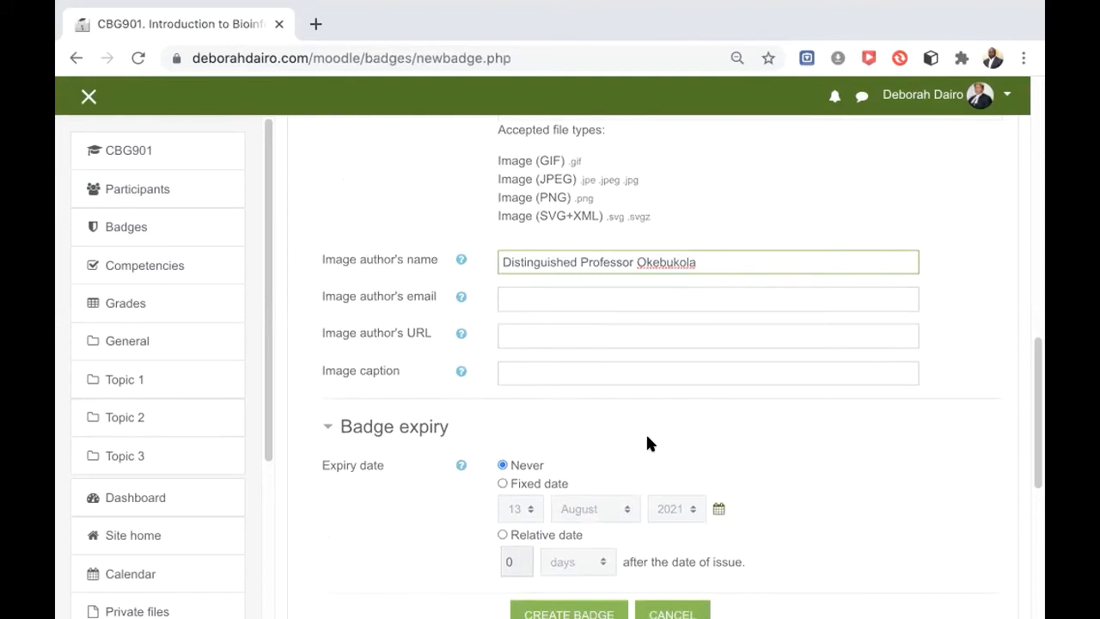
scroll(646, 438, down, 3)
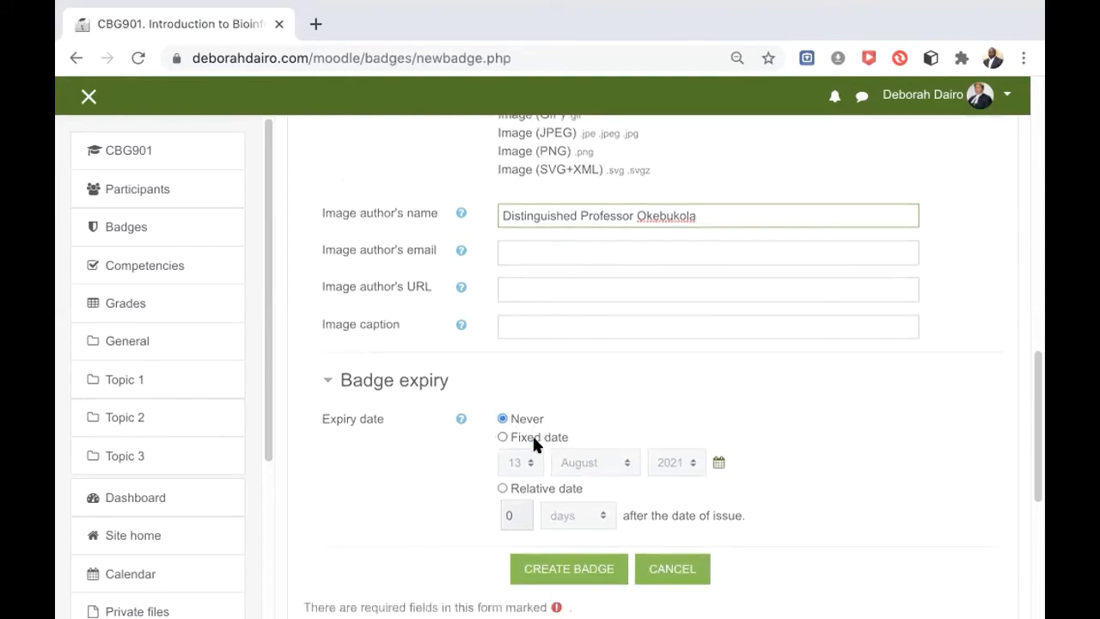
click(502, 437)
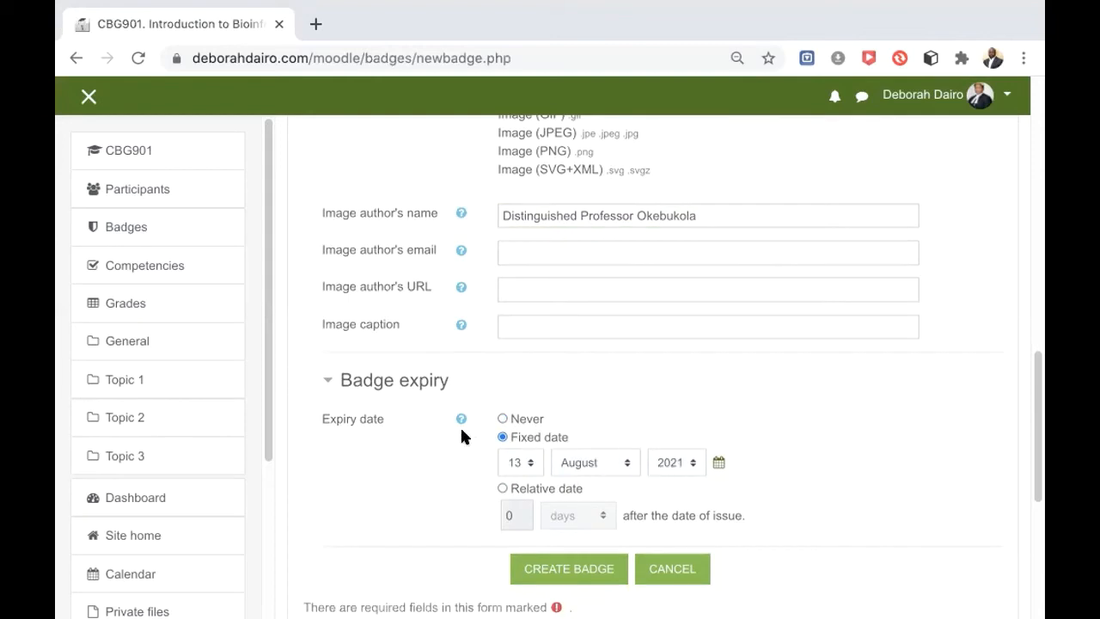
click(503, 418)
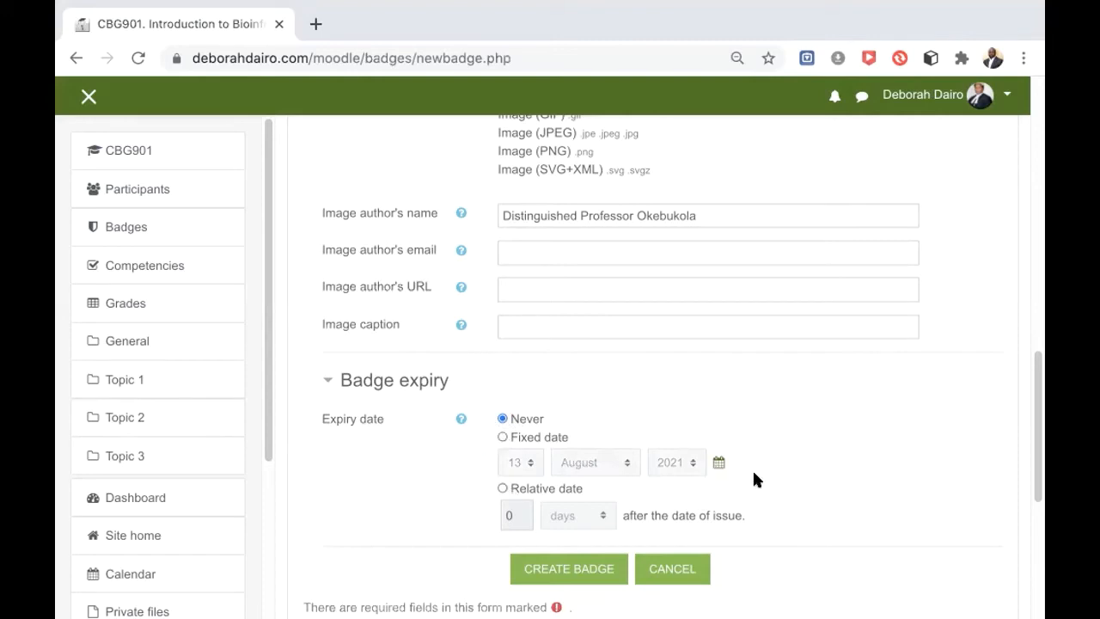
scroll(757, 478, down, 1)
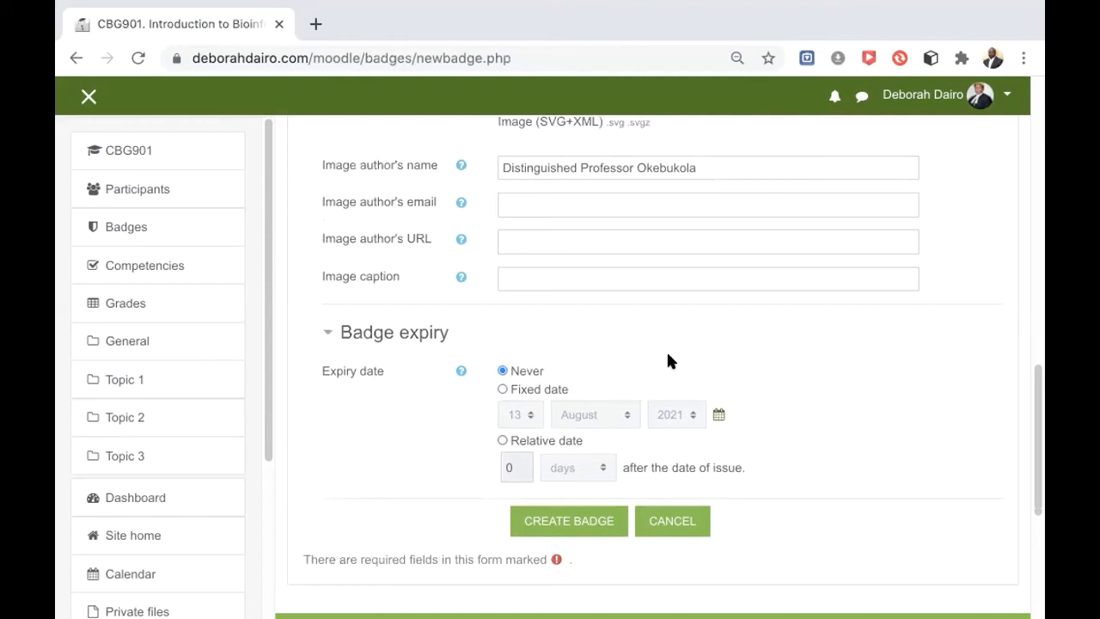
scroll(760, 411, down, 1)
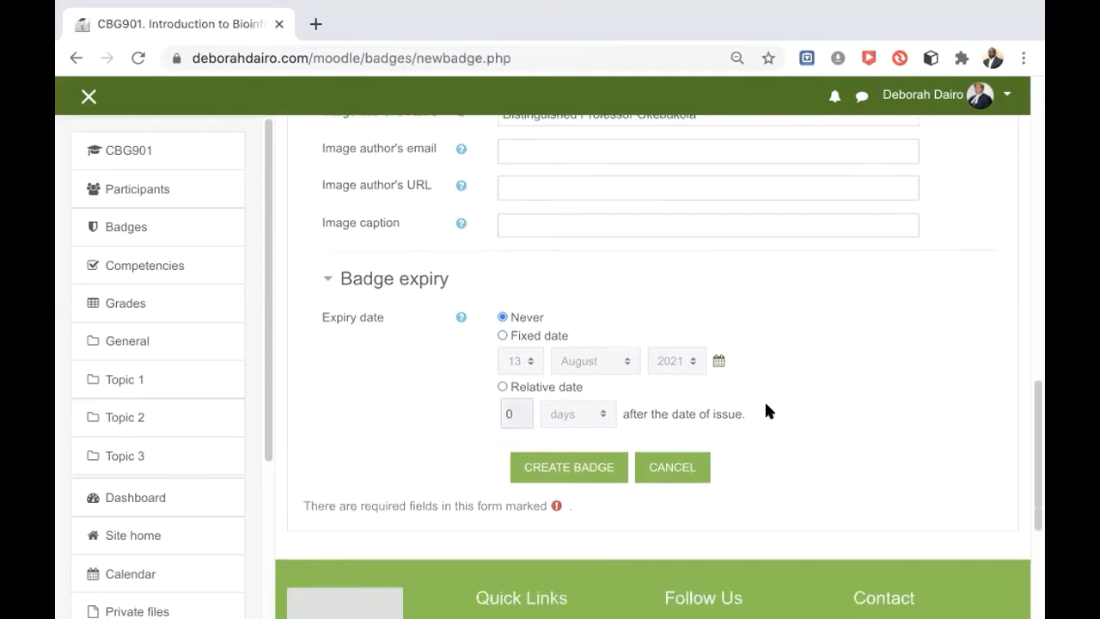
scroll(782, 404, down, 1)
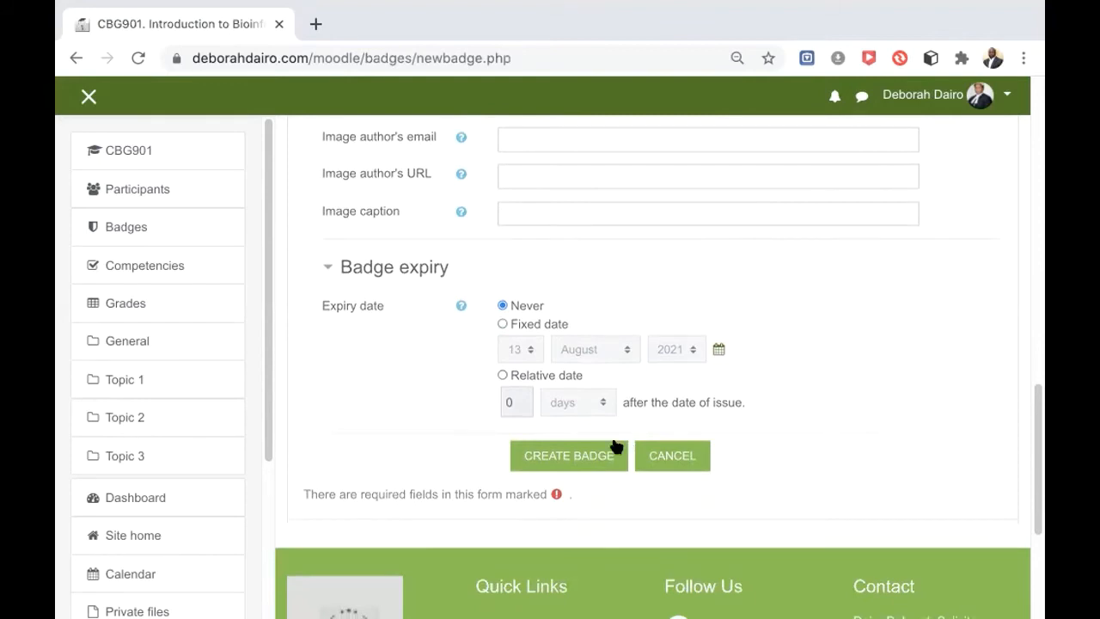
click(568, 456)
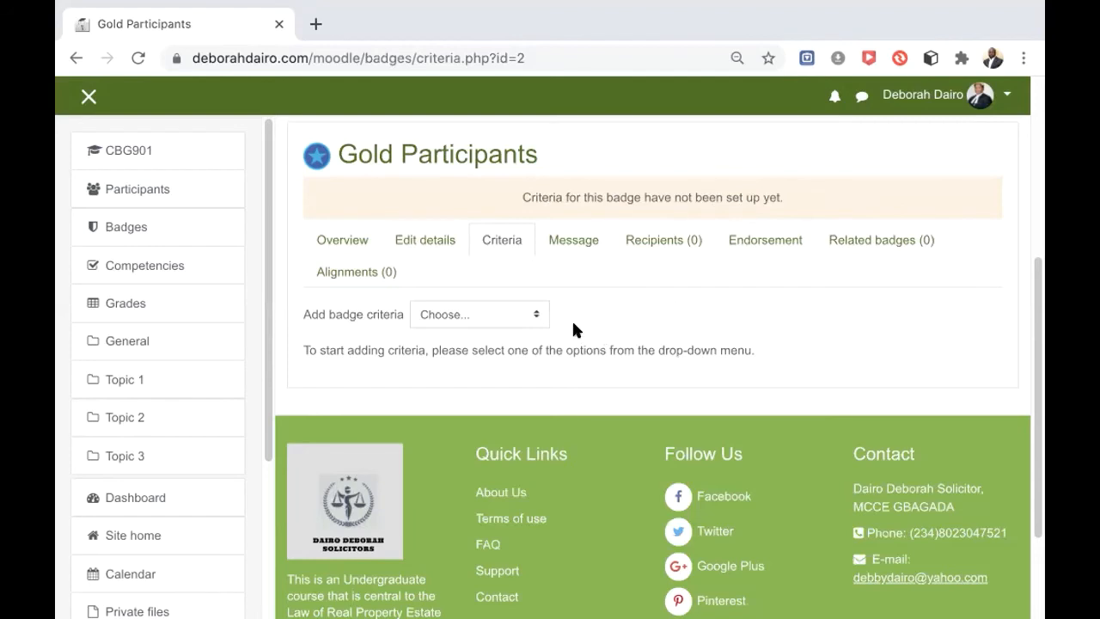
Add an Activity completion criterion that requires the Quiz to be completed by 15 August 2020
click(533, 317)
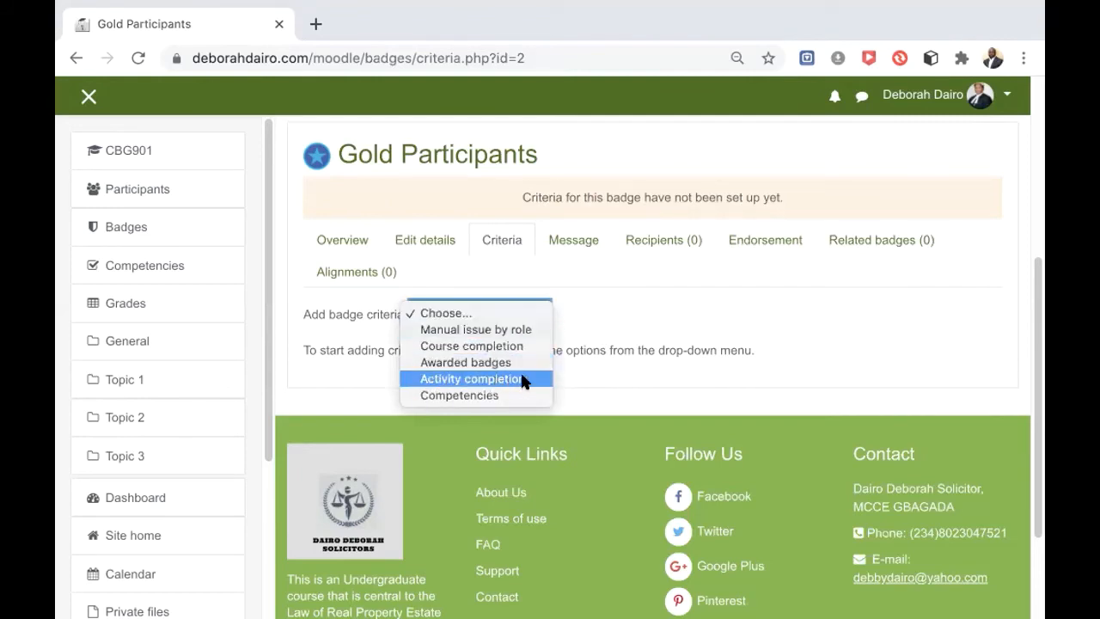
click(470, 380)
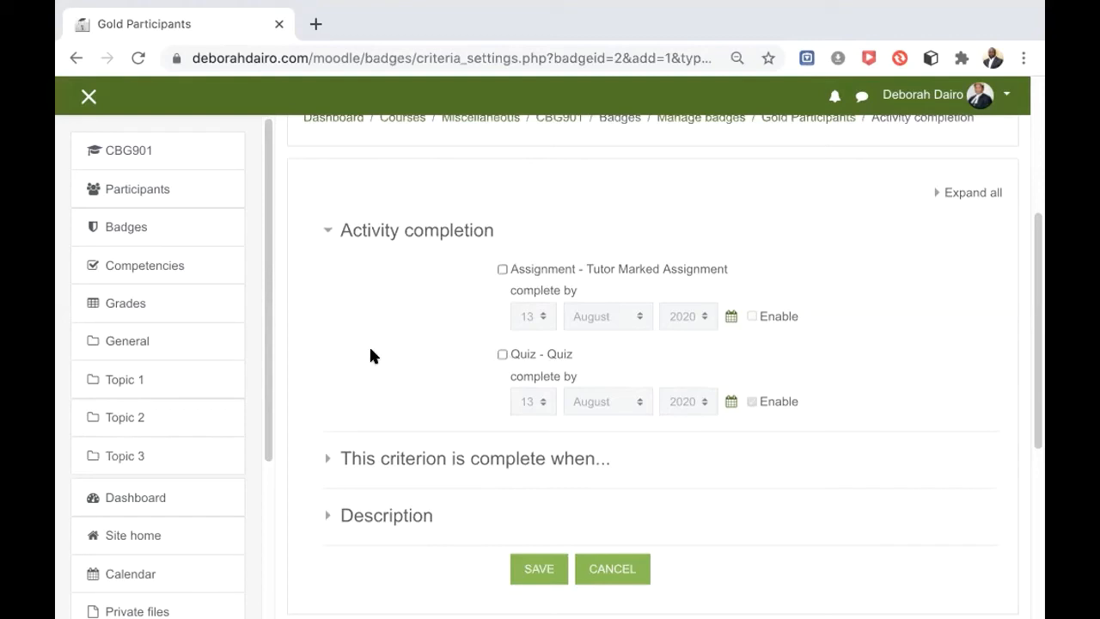
click(499, 353)
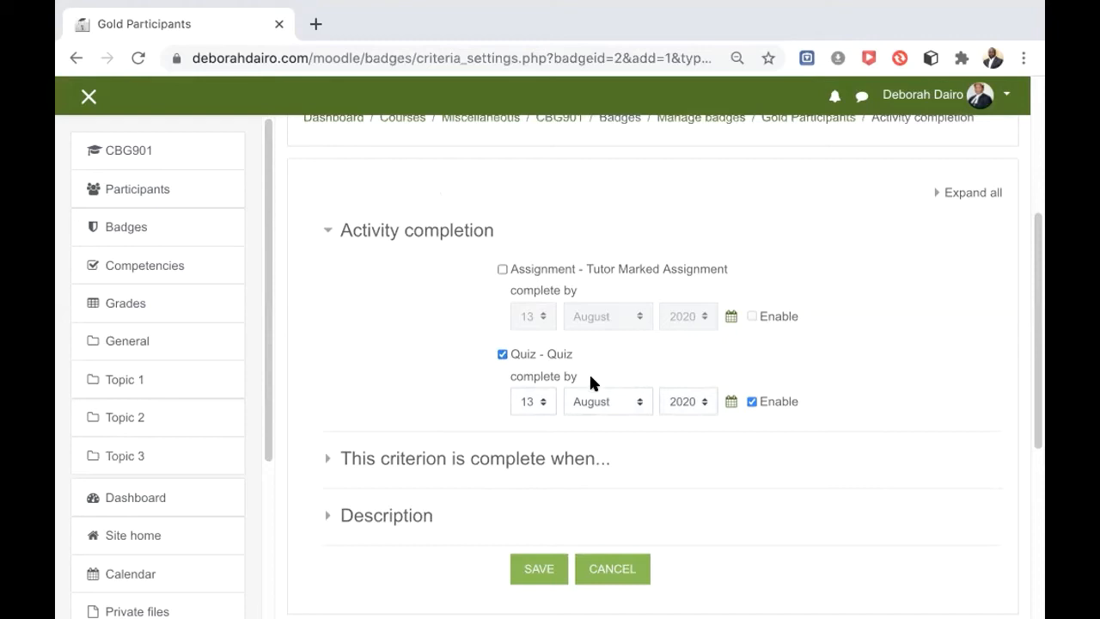
click(542, 402)
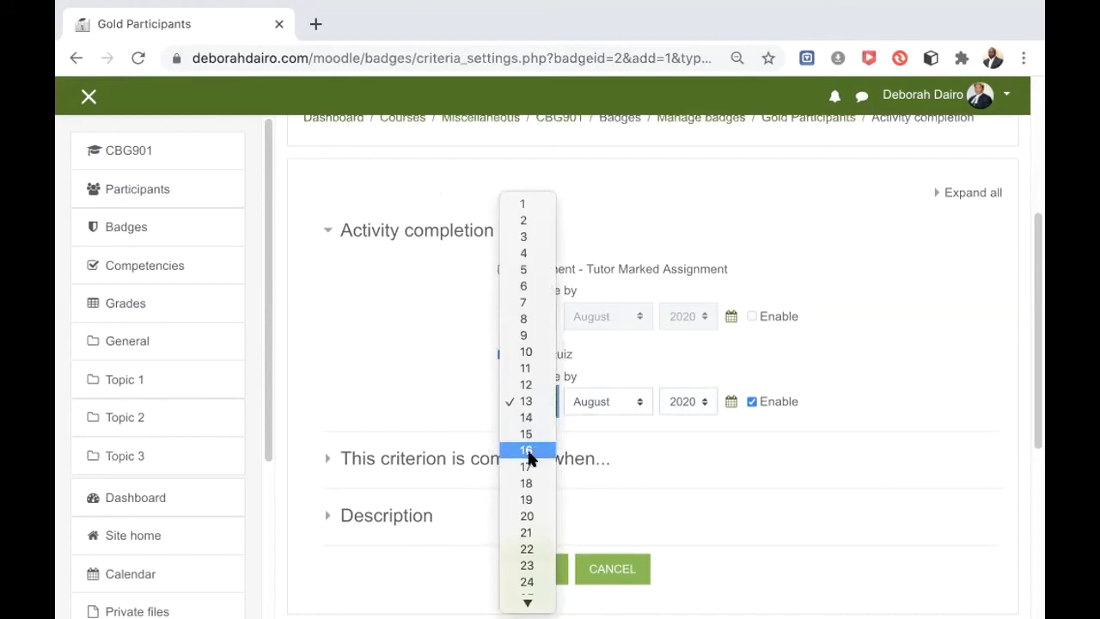
click(528, 435)
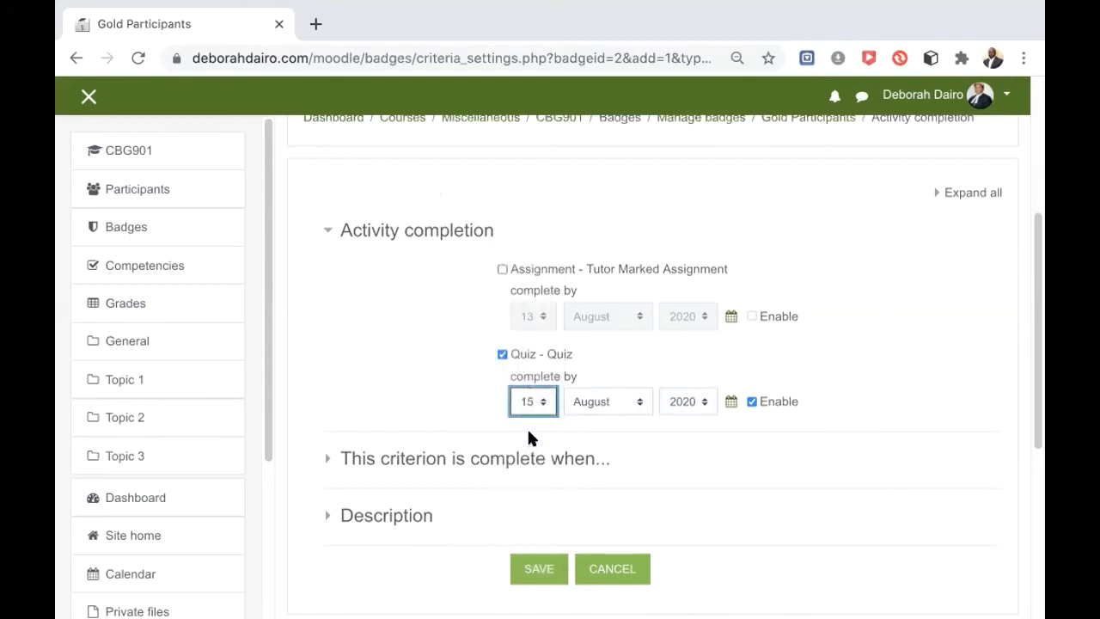
Keep the criterion complete when any of the selected activities is complete, and save it
scroll(839, 377, down, 2)
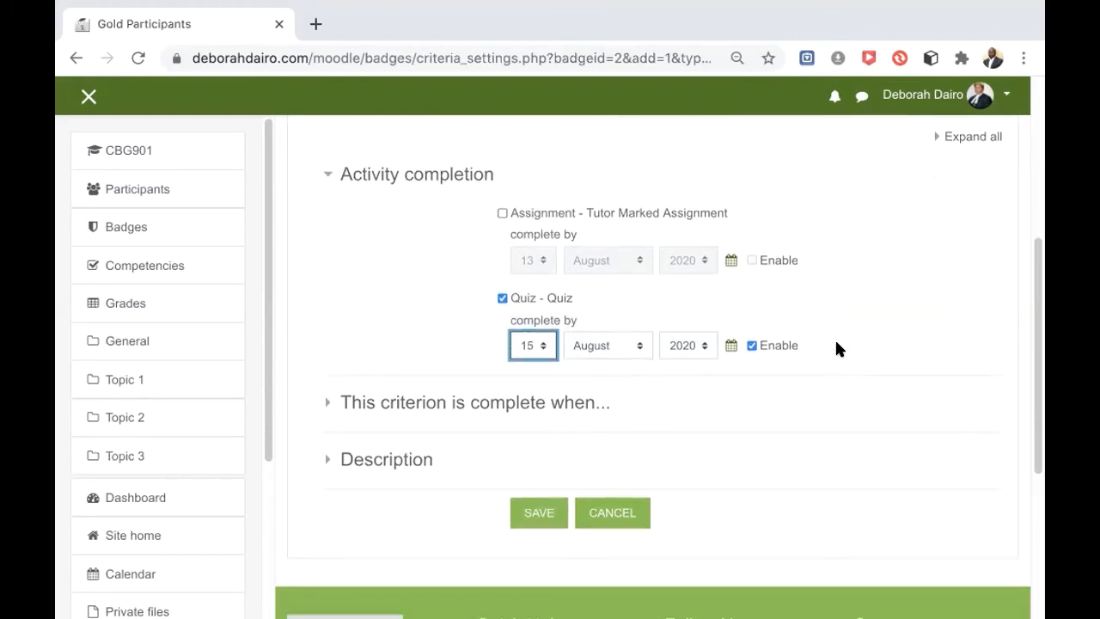
scroll(836, 342, down, 1)
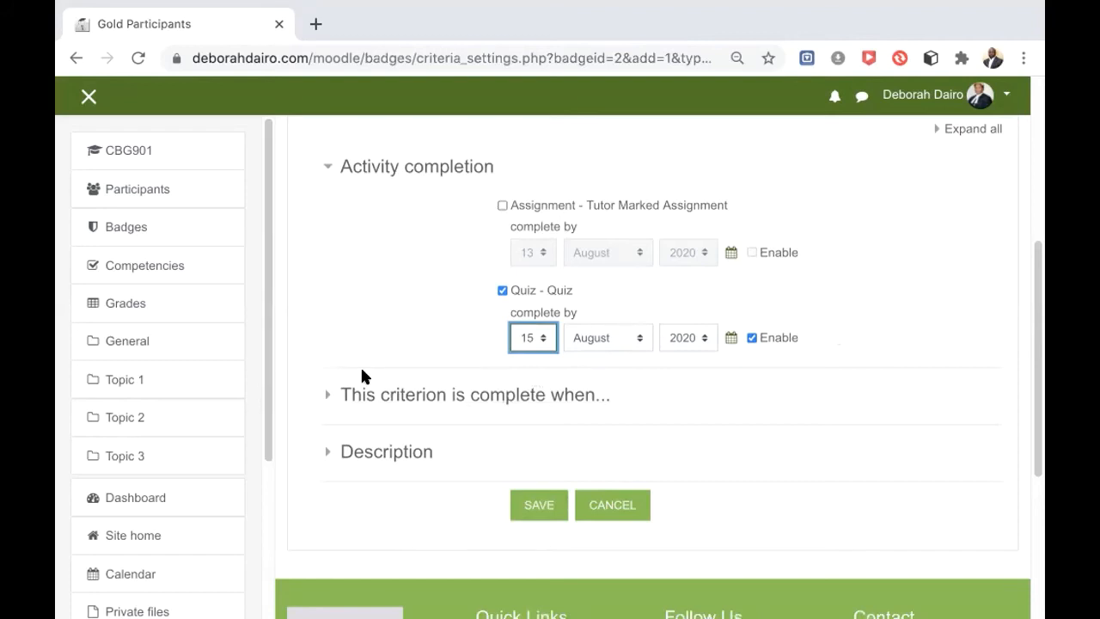
click(574, 399)
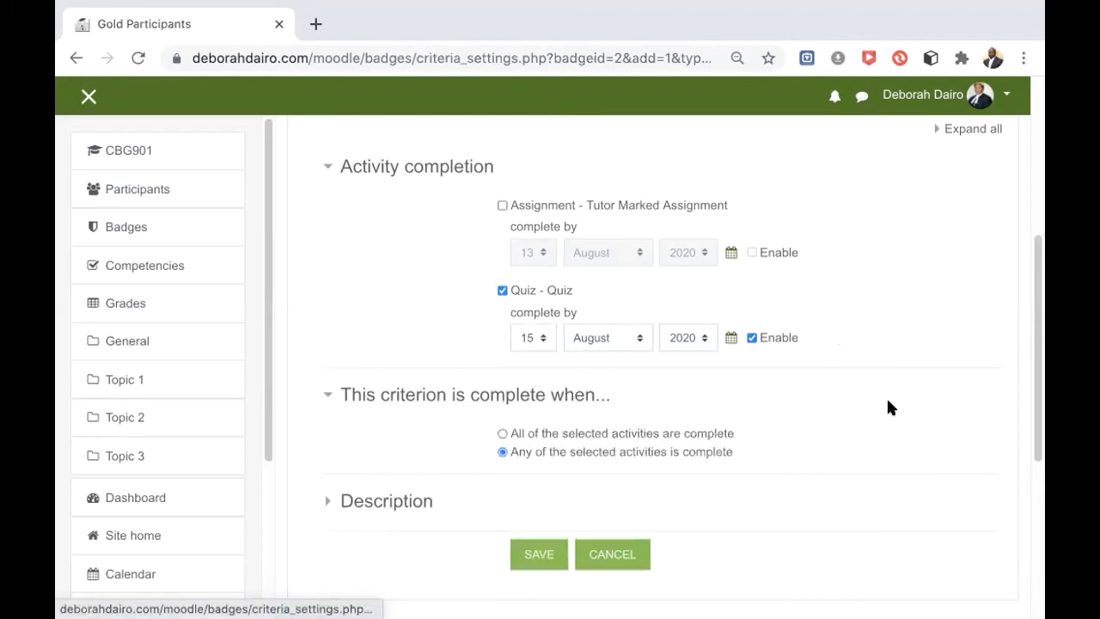
scroll(896, 396, down, 3)
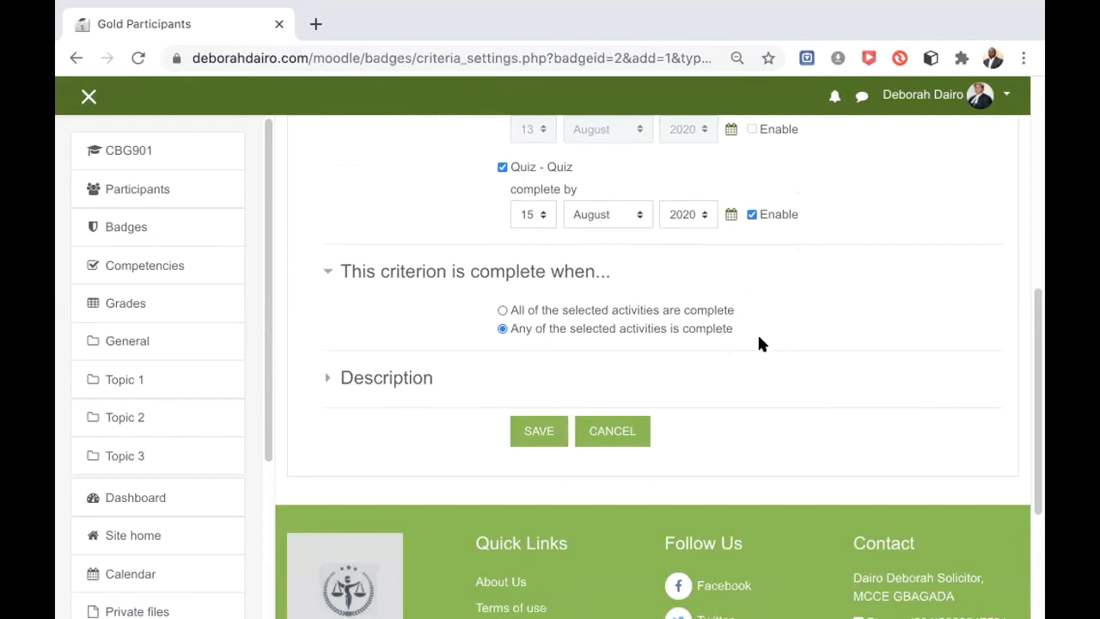
click(533, 431)
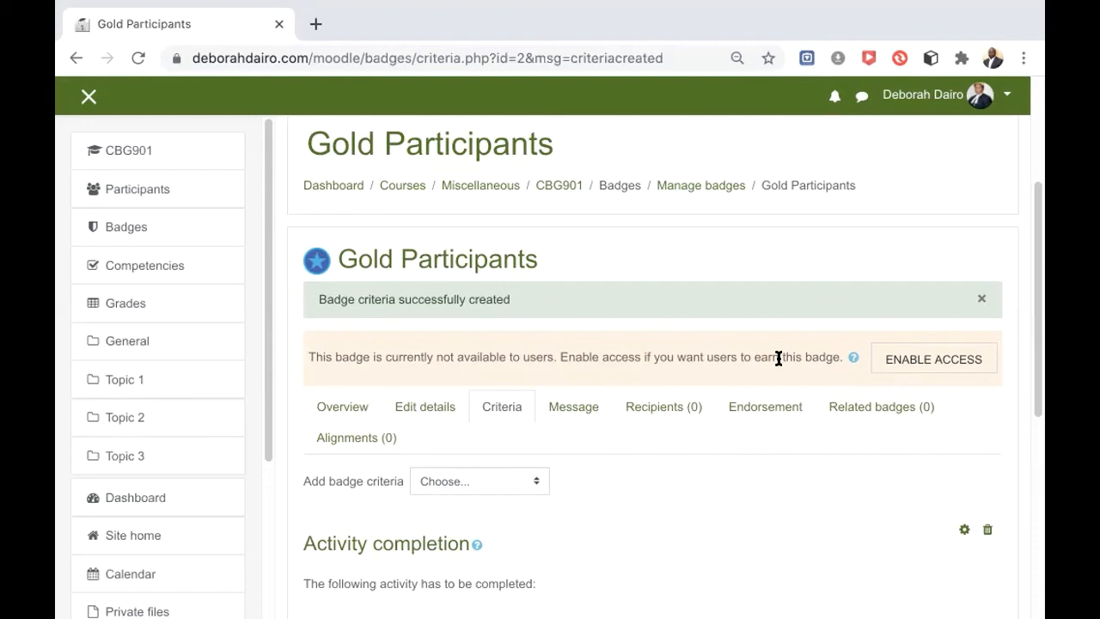
Enable user access to the Gold Participants badge and confirm the change
click(933, 364)
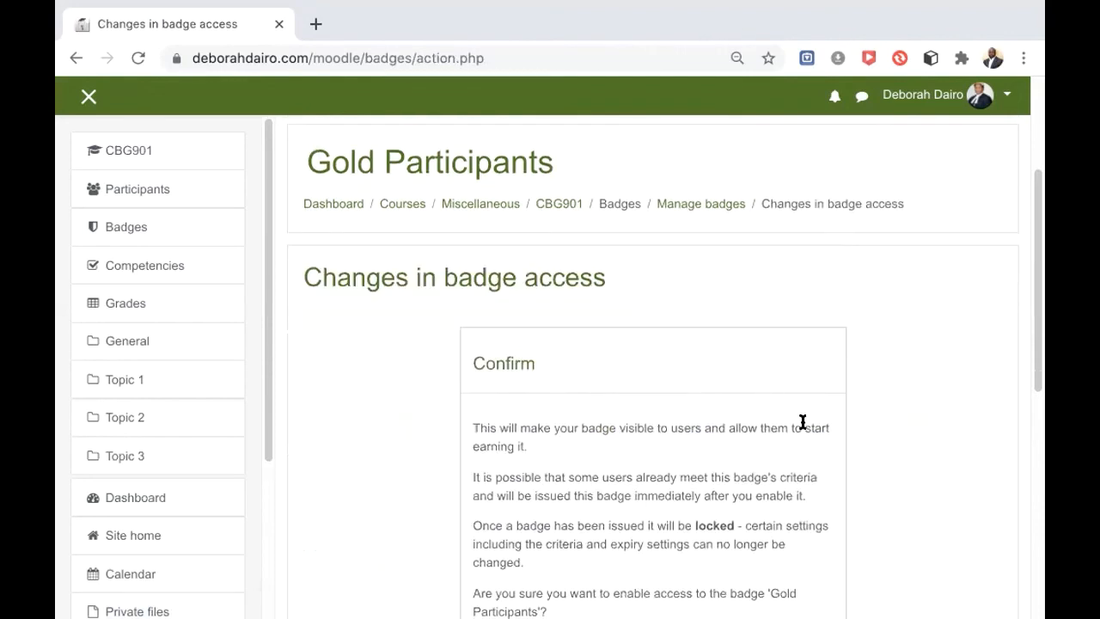
scroll(803, 422, down, 3)
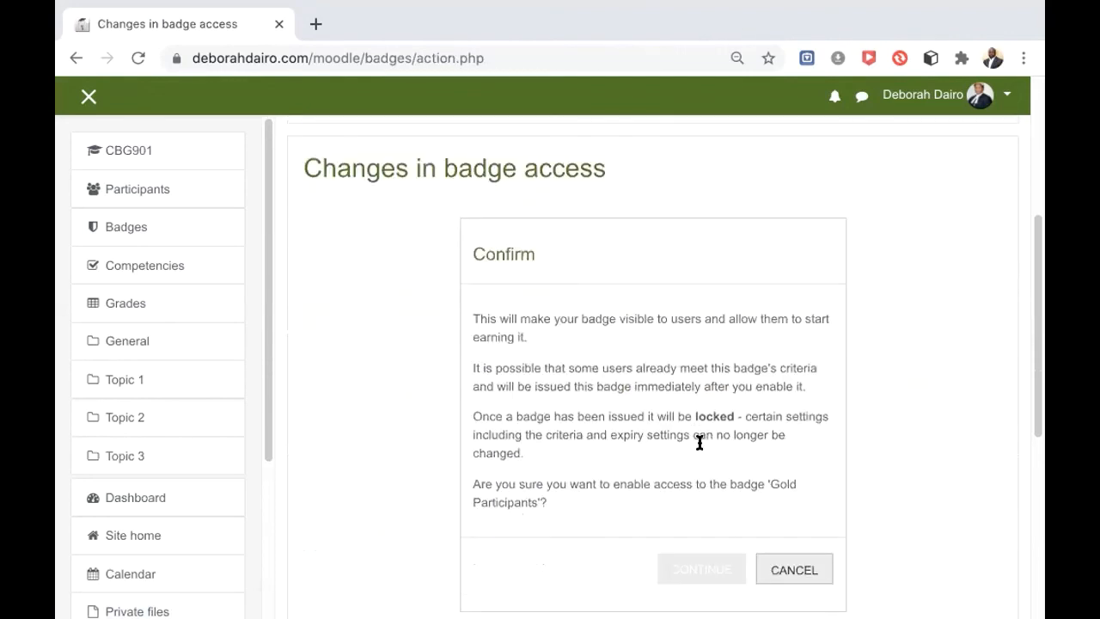
click(687, 571)
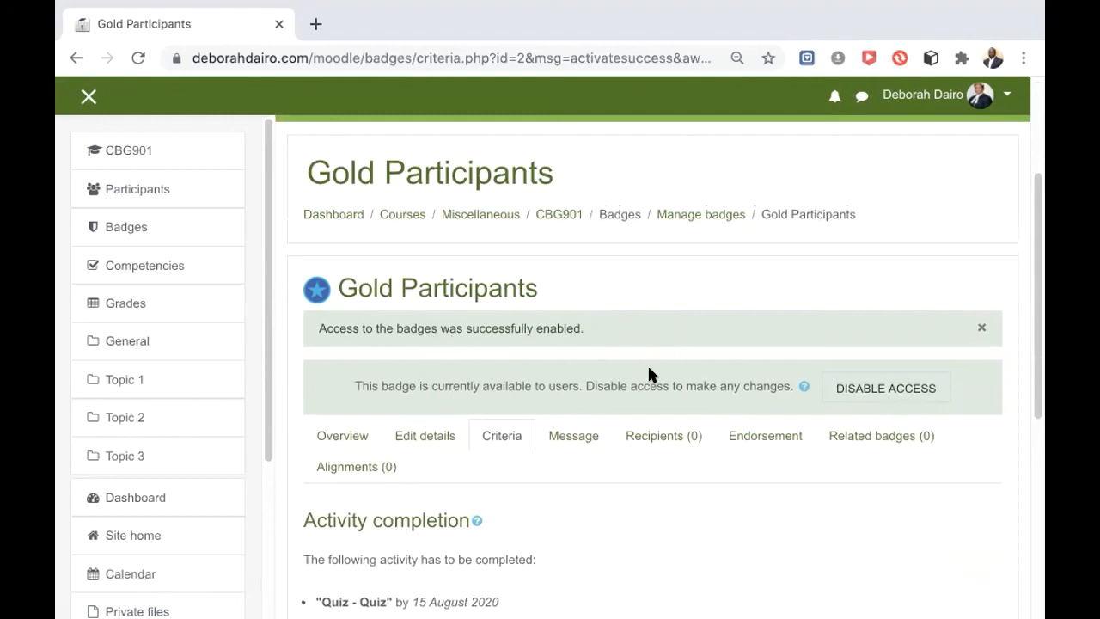
Review the badge's criteria page and return to the course's Manage badges list
scroll(745, 498, down, 1)
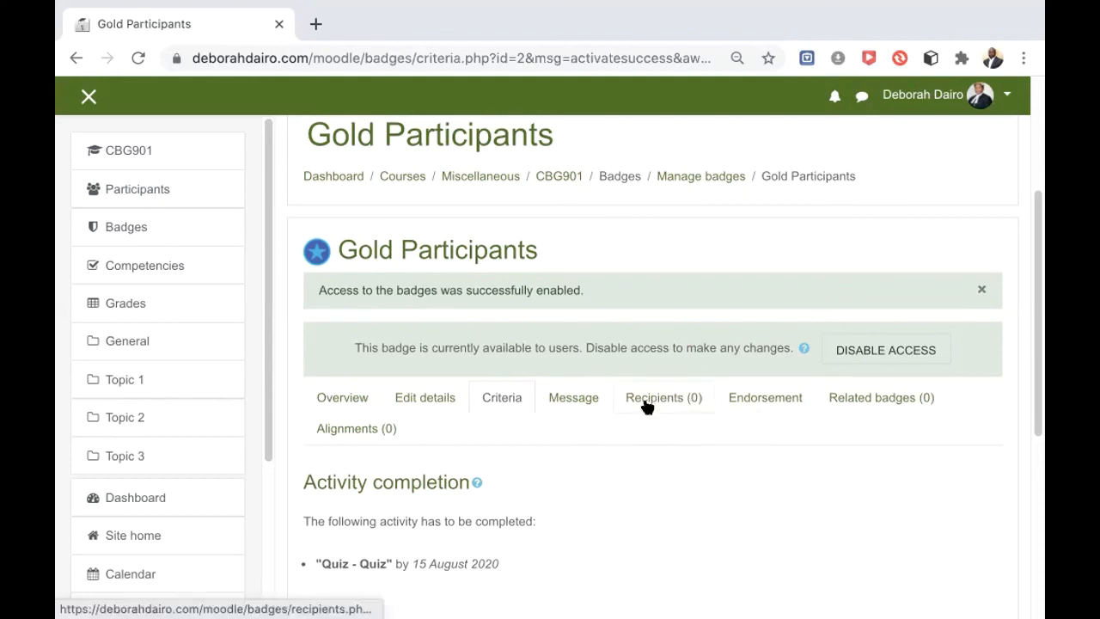
scroll(642, 437, down, 1)
scroll(653, 378, up, 3)
click(680, 315)
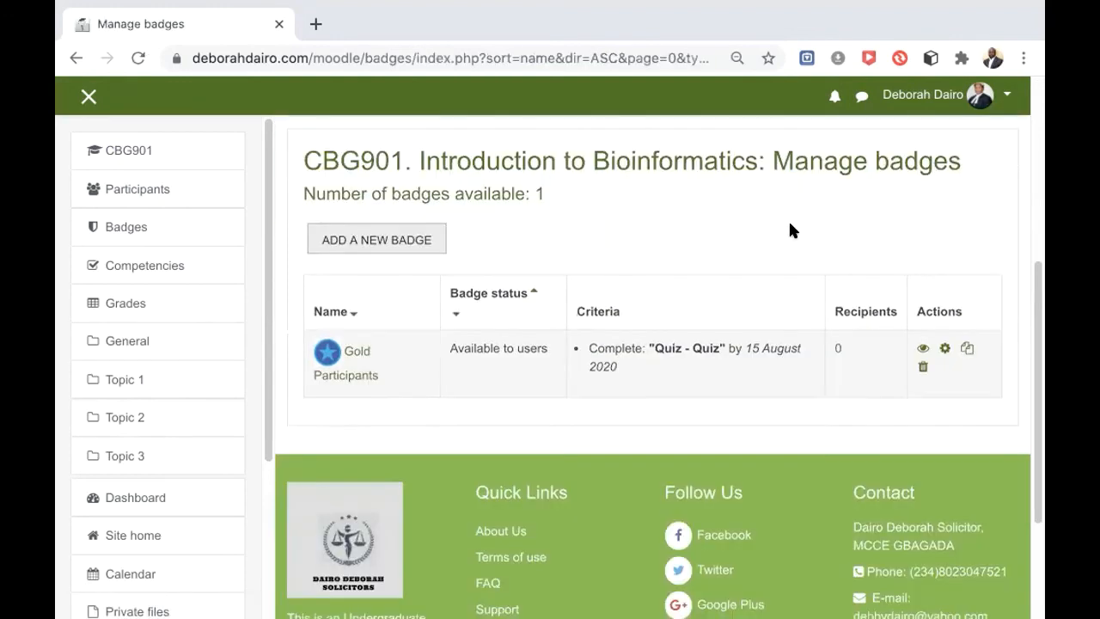